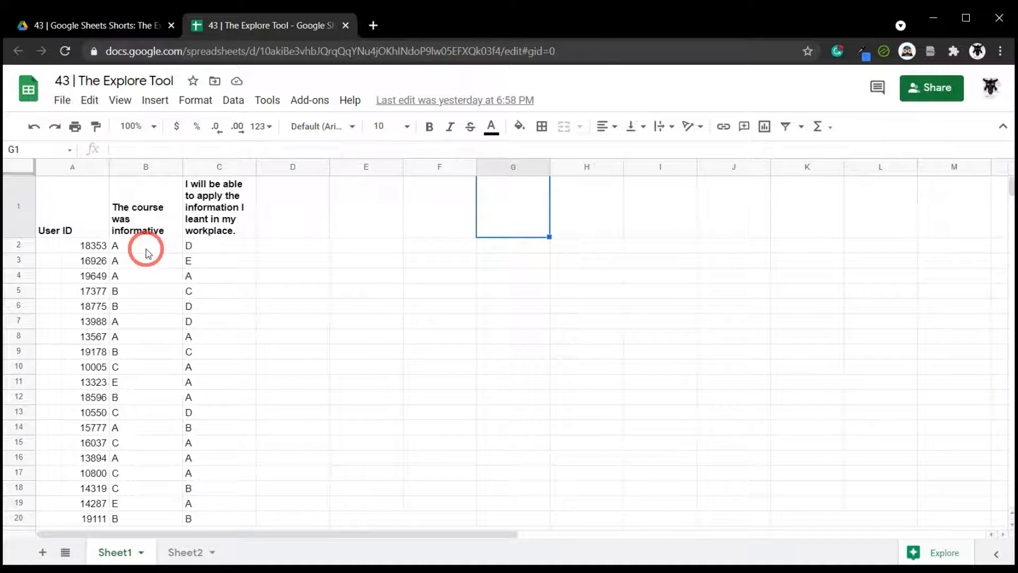
- Open Explore for the survey data starting at cell A1 and check how far the data extends
left_click(51, 212)
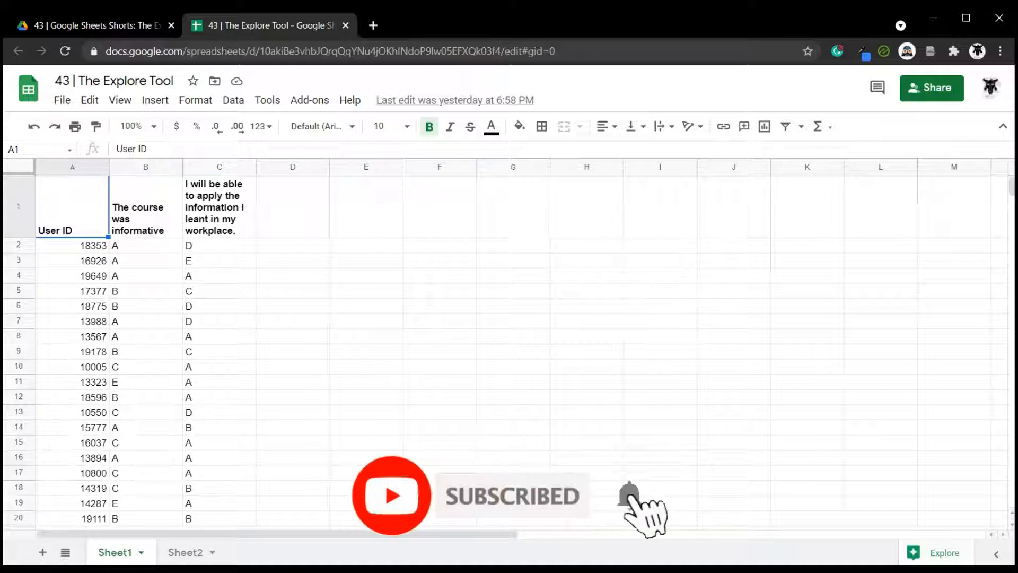
key("alt+shift+x")
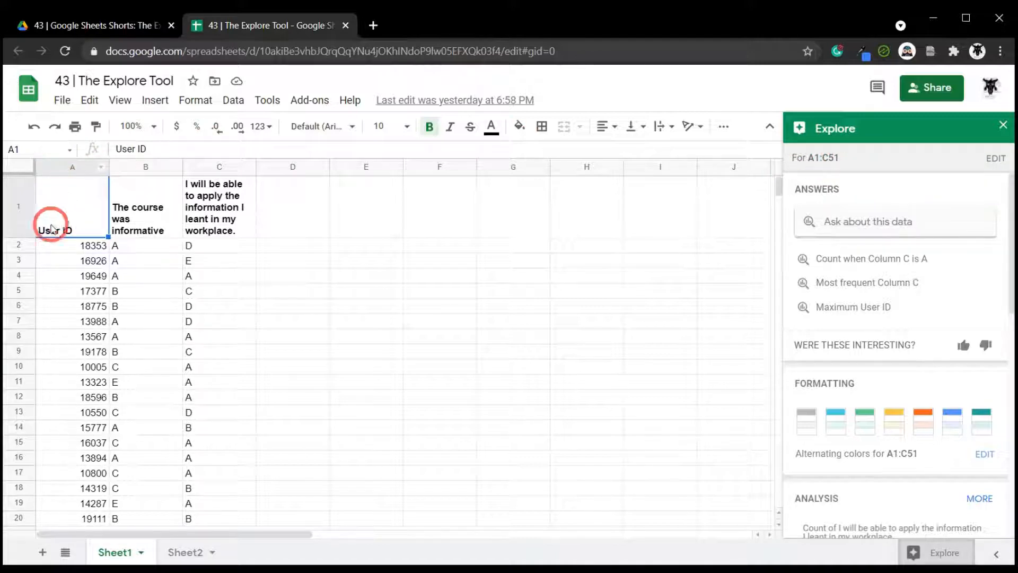
scroll(163, 217, "down", 10)
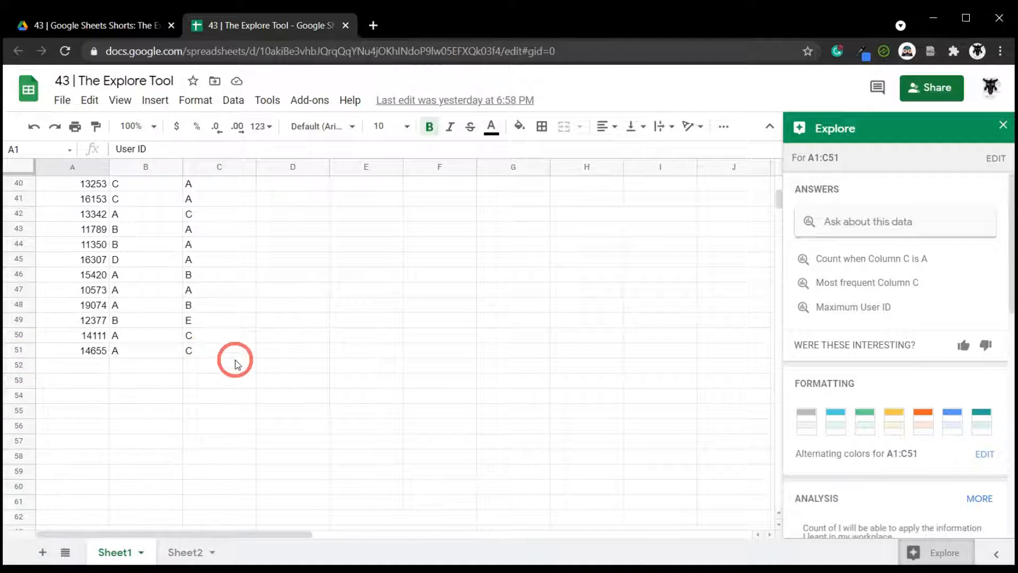
scroll(227, 317, "up", 10)
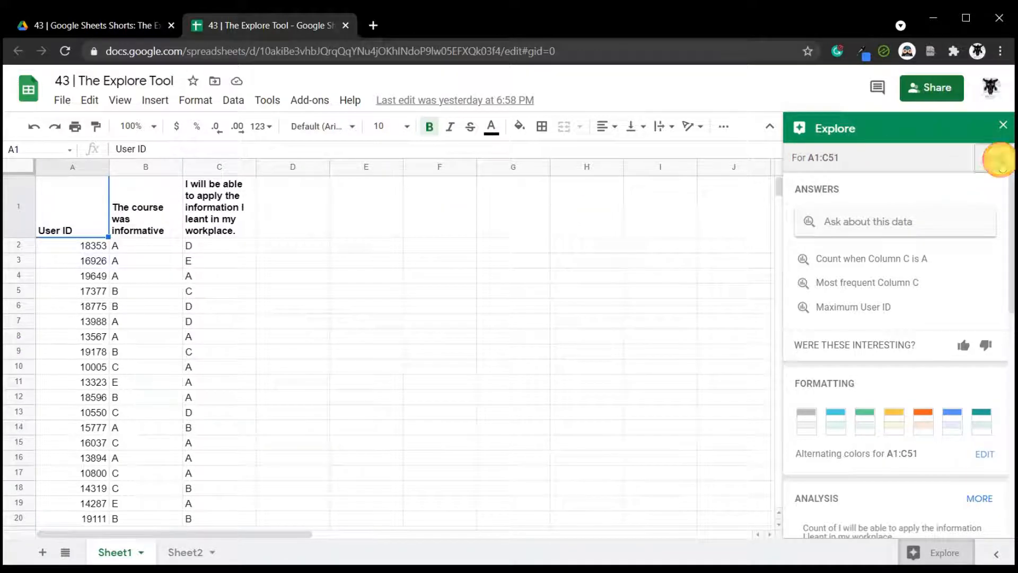
- View Explore's data range settings and range selector for the survey data, cancelling out of both
left_click(1000, 159)
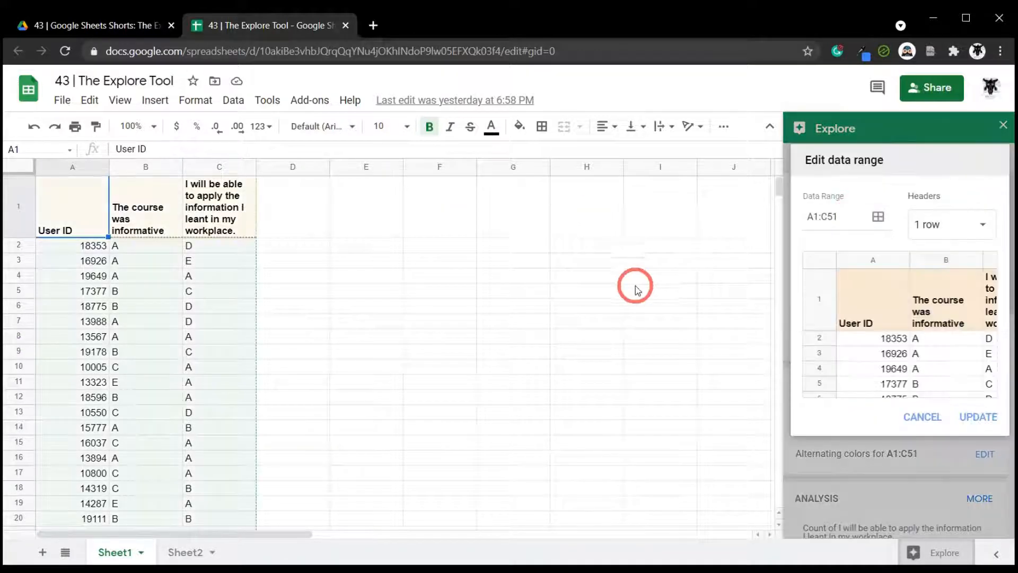
left_click(875, 218)
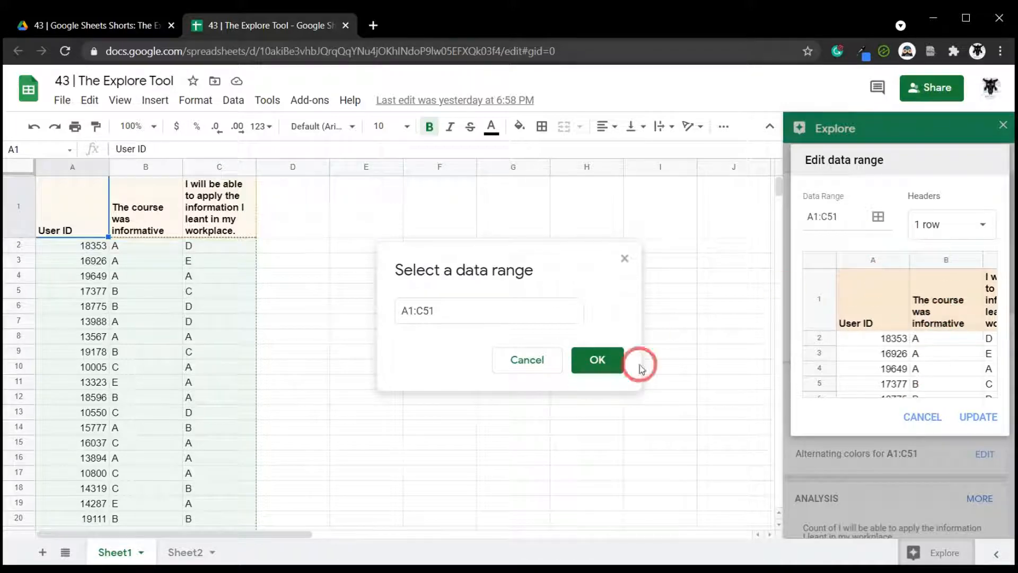
left_click(522, 359)
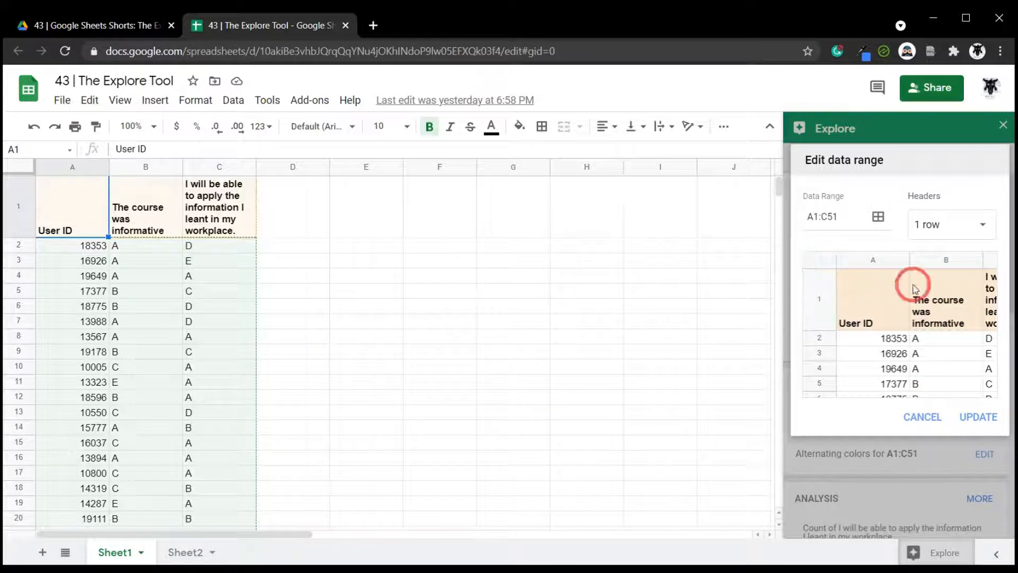
left_click(926, 412)
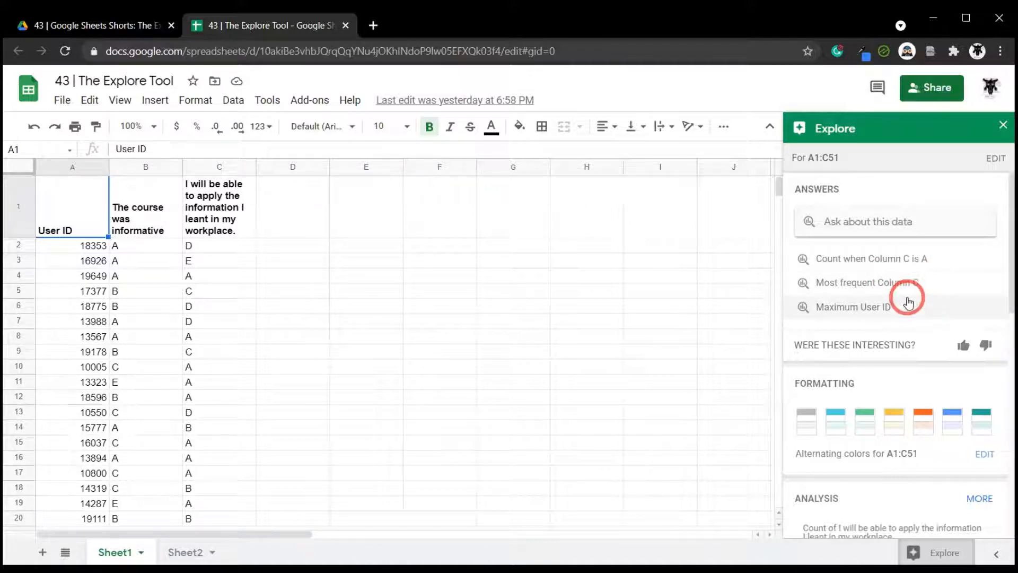
- Review Explore's suggested questions, formatting options and analysis charts for the survey data
scroll(904, 296, "down", 2)
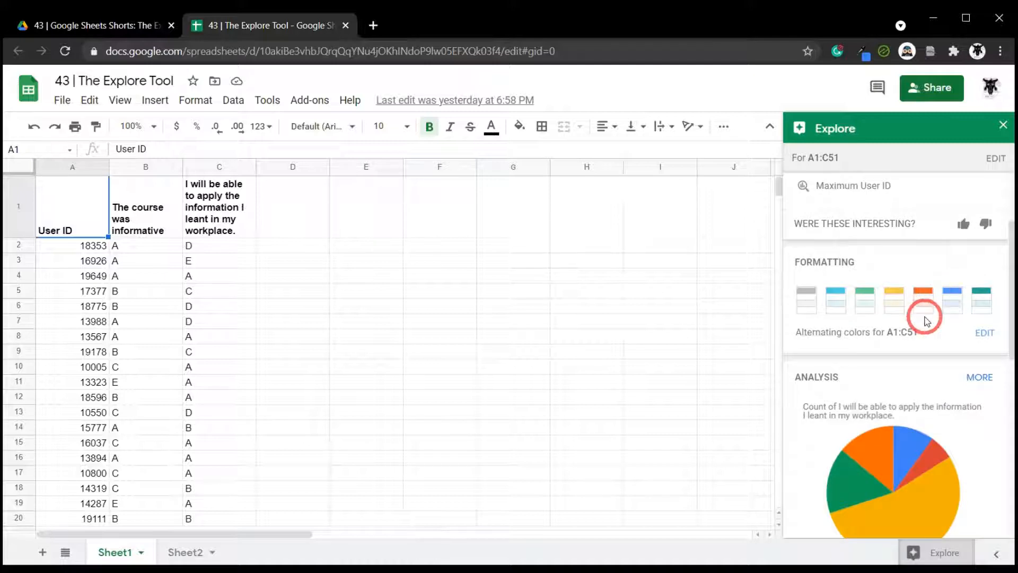
scroll(927, 320, "down", 2)
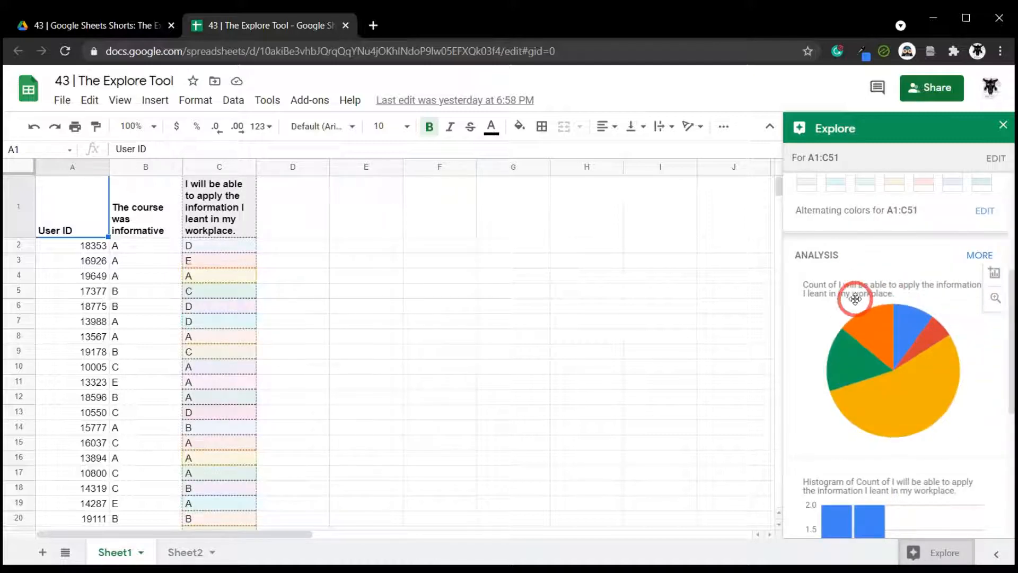
mouse_move(879, 346)
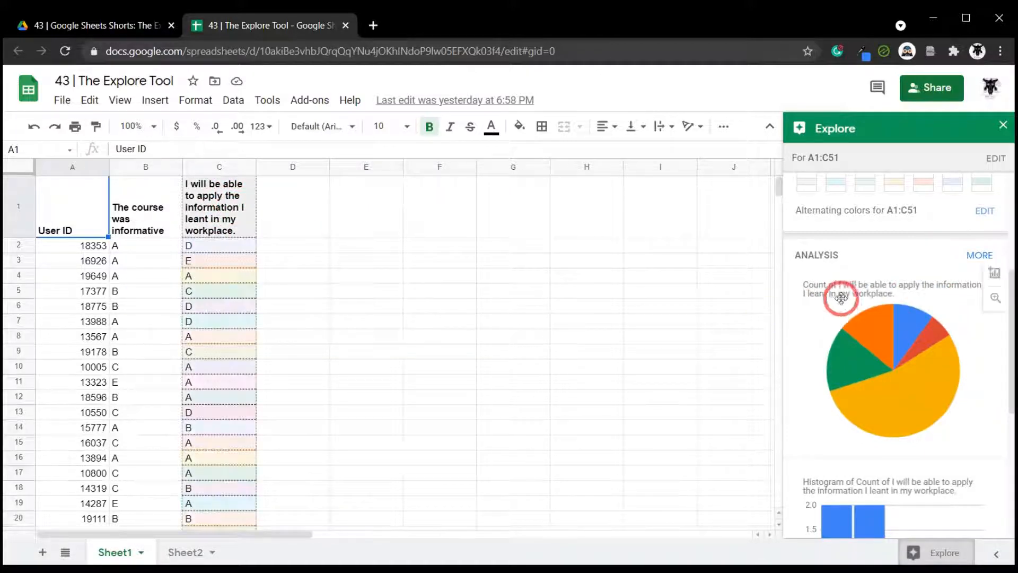
scroll(901, 302, "down", 3)
mouse_move(896, 227)
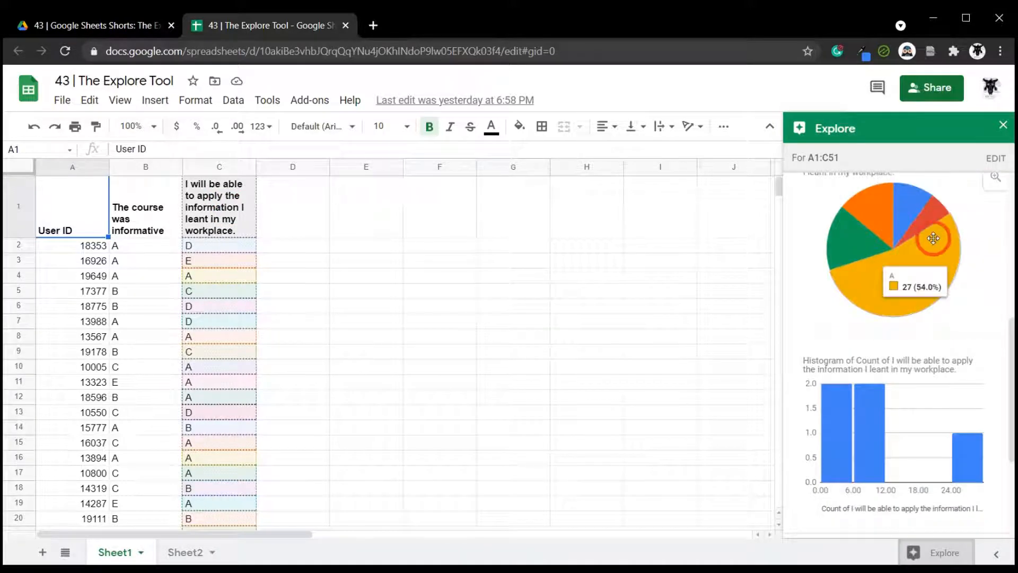
scroll(976, 268, "down", 5)
scroll(965, 281, "up", 3)
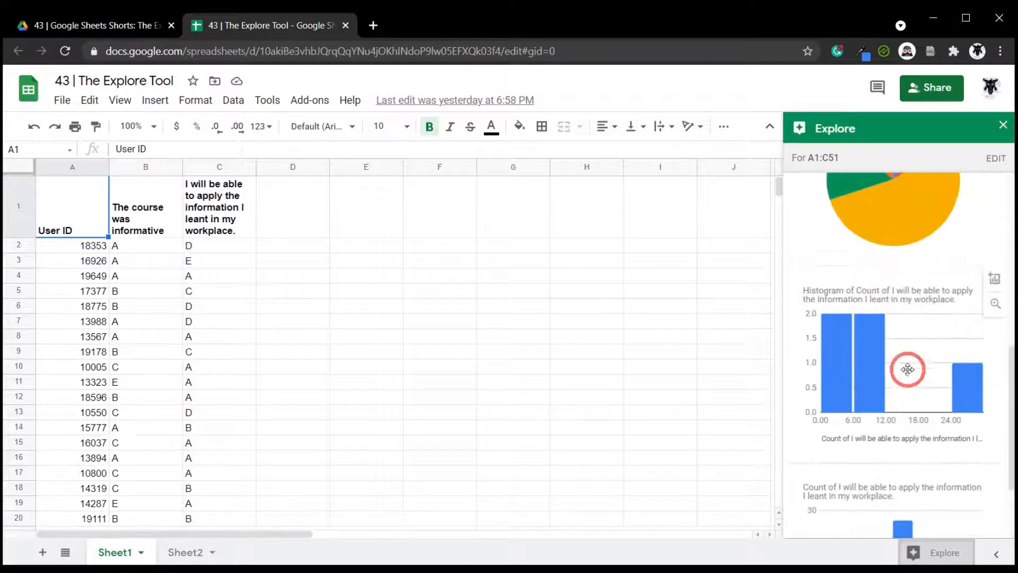
scroll(904, 348, "down", 2)
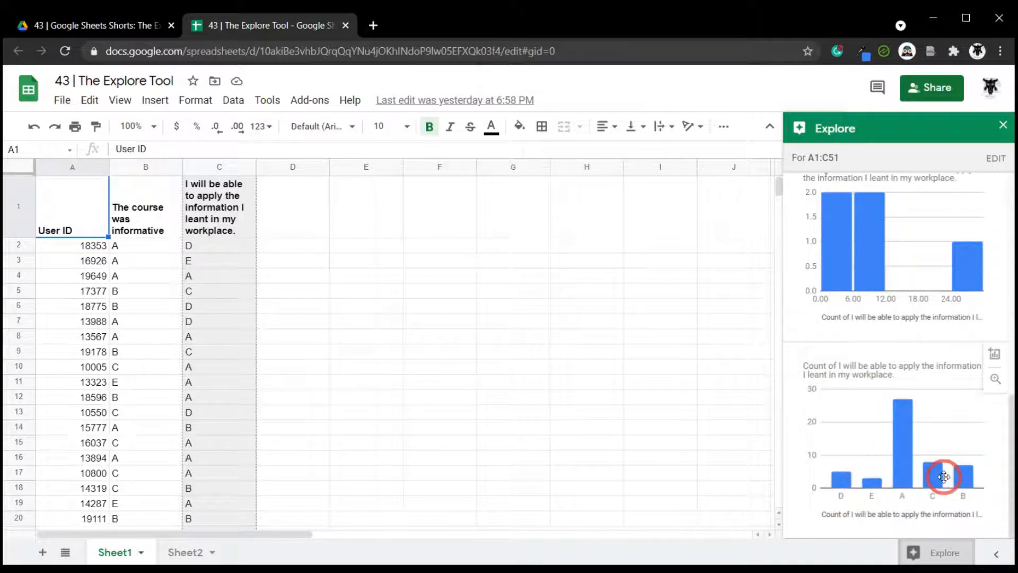
scroll(941, 474, "up", 10)
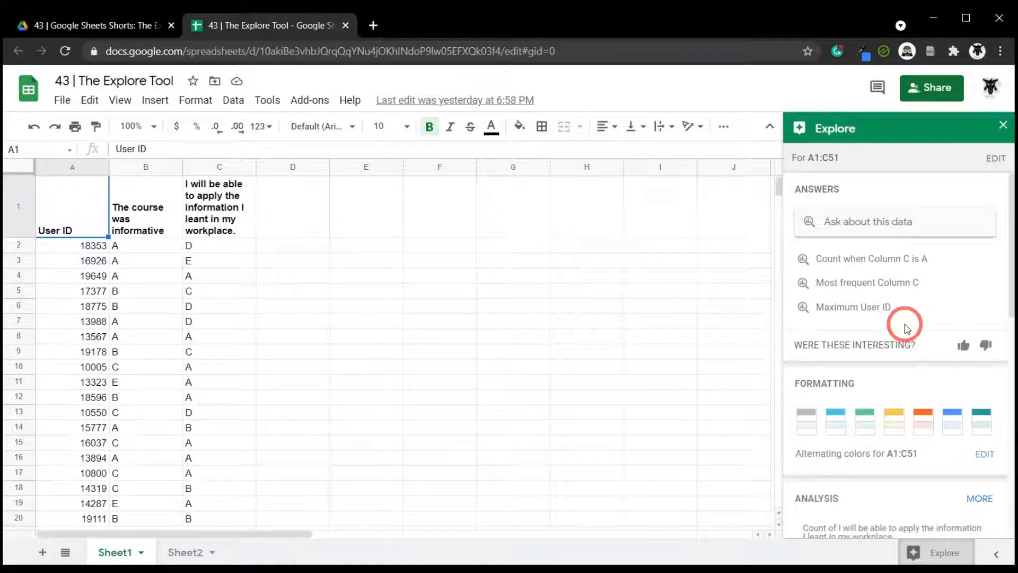
- Ask Explore for the "Distribution of Column B"
left_click(840, 237)
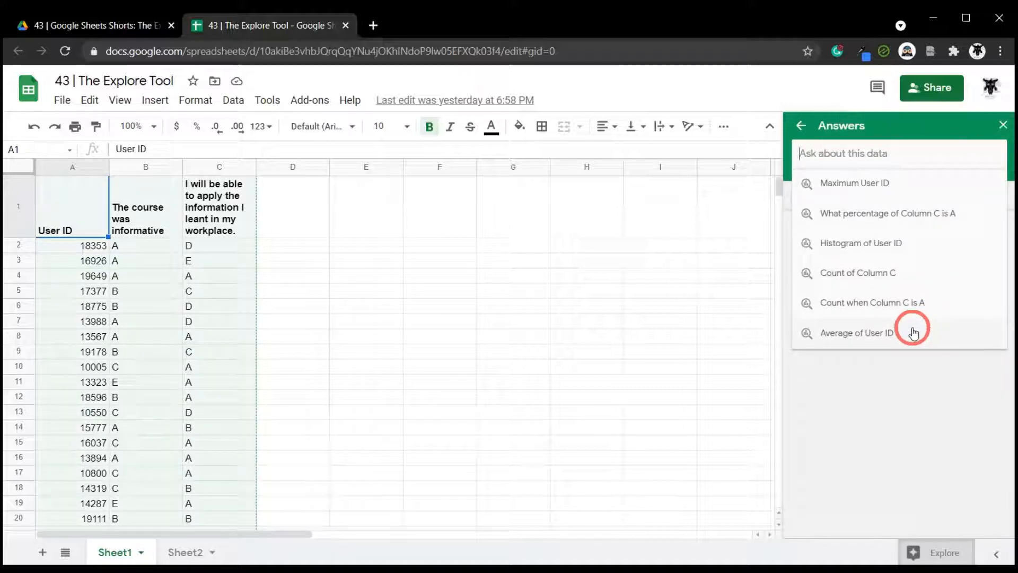
type("Distr")
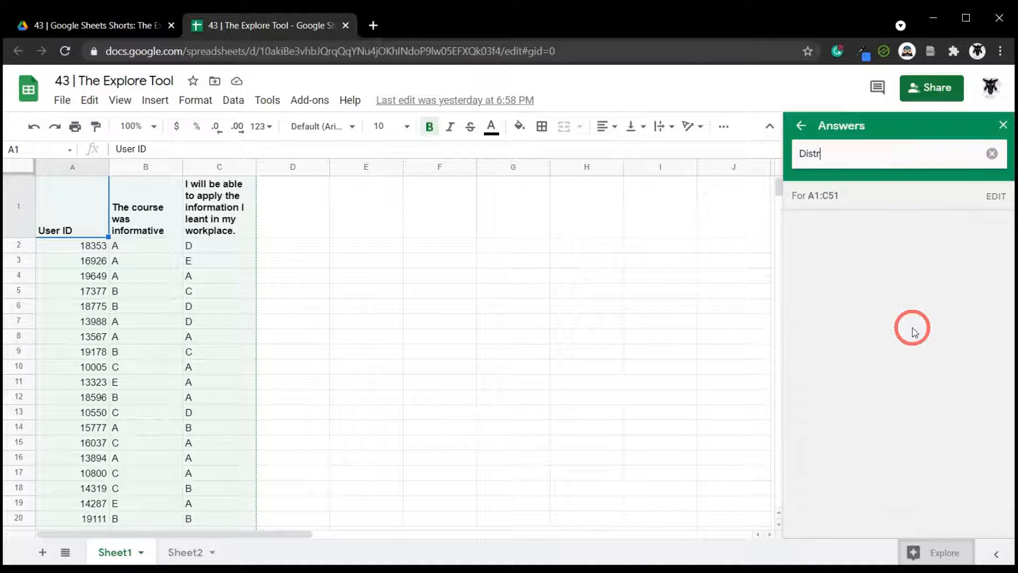
type("ibution")
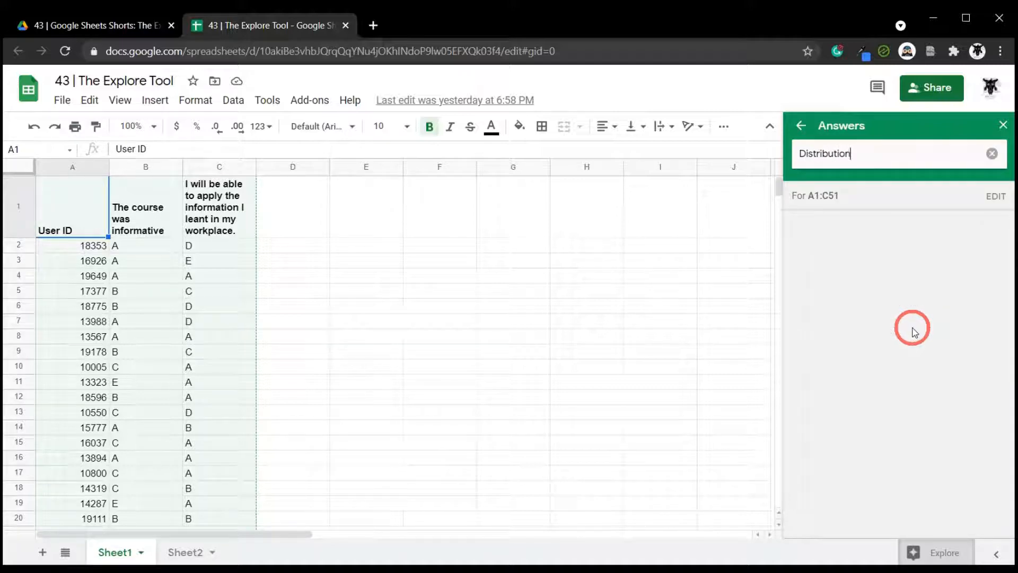
type(" of Column B")
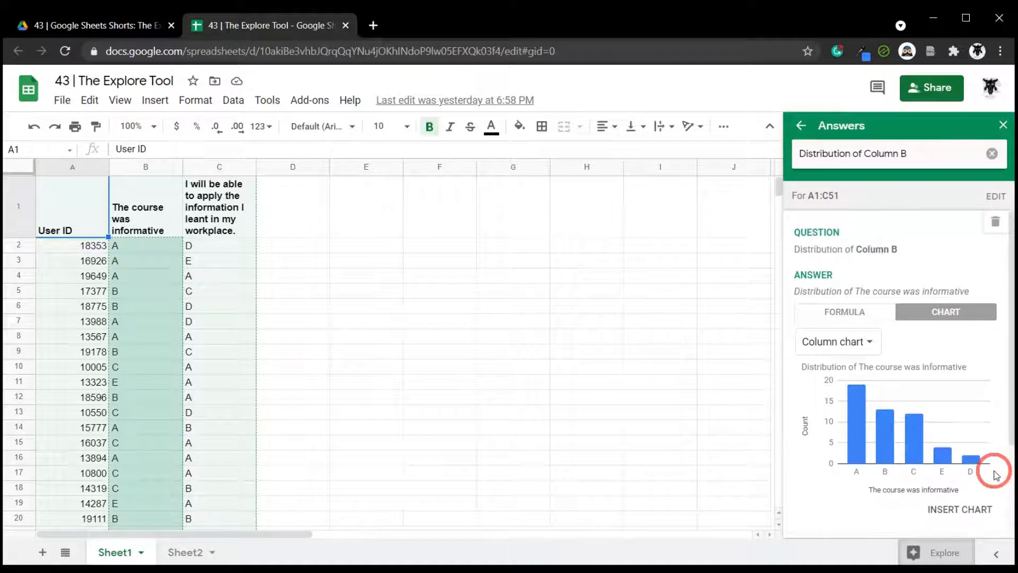
- Show the column B distribution answer in formula form and reveal the formula behind it for review
left_click(845, 312)
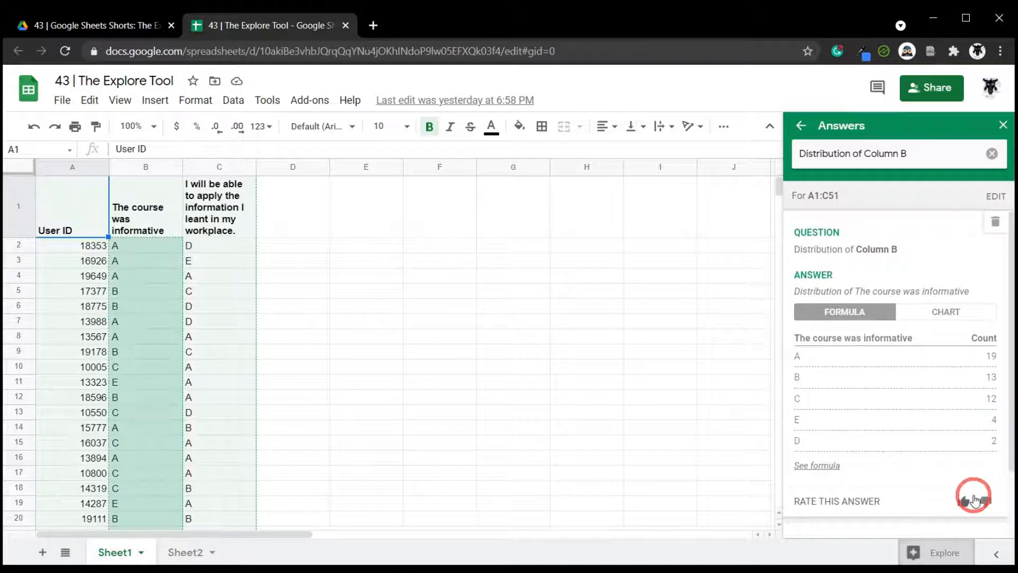
left_click(822, 465)
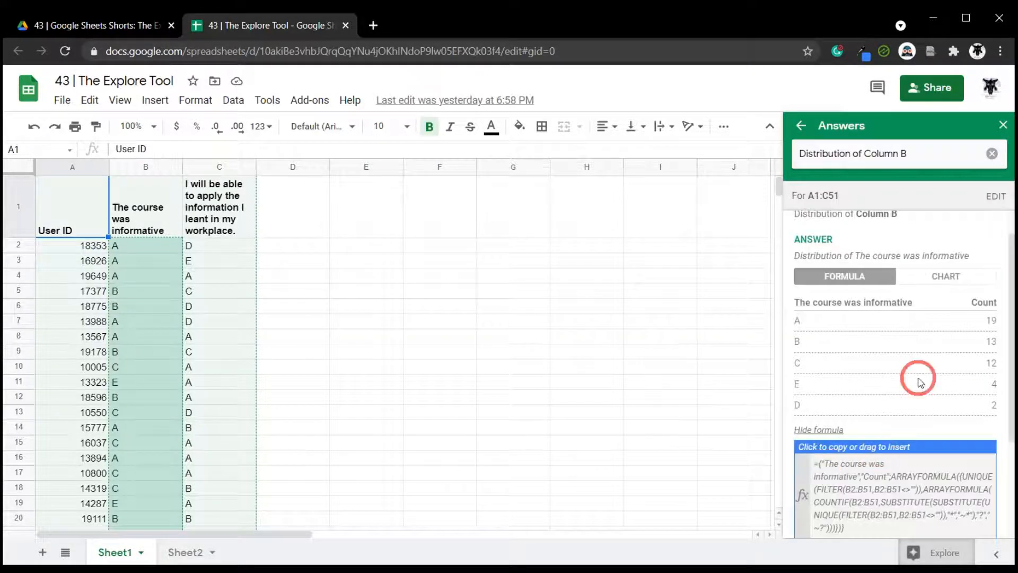
scroll(847, 408, "down", 3)
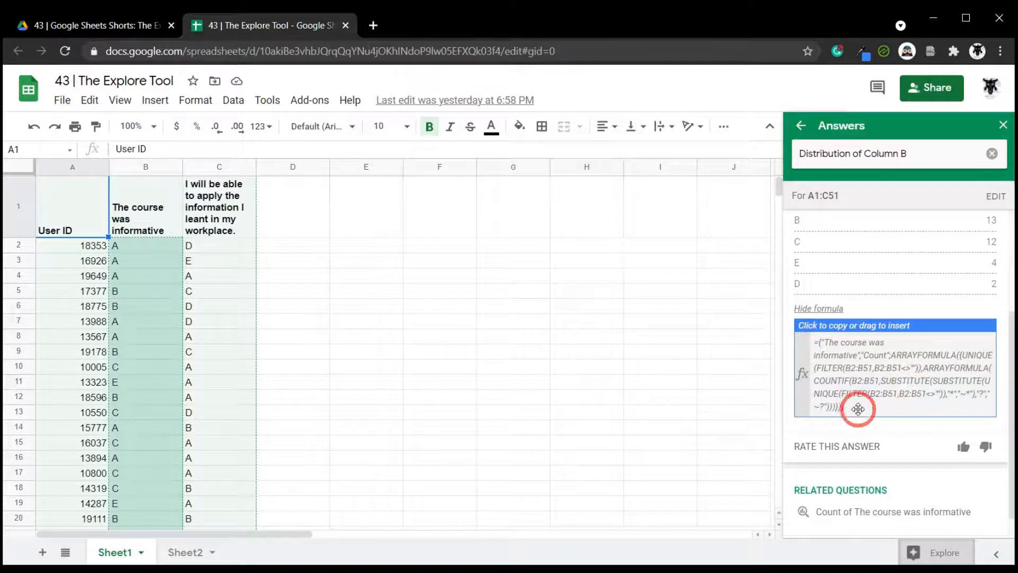
scroll(949, 384, "up", 3)
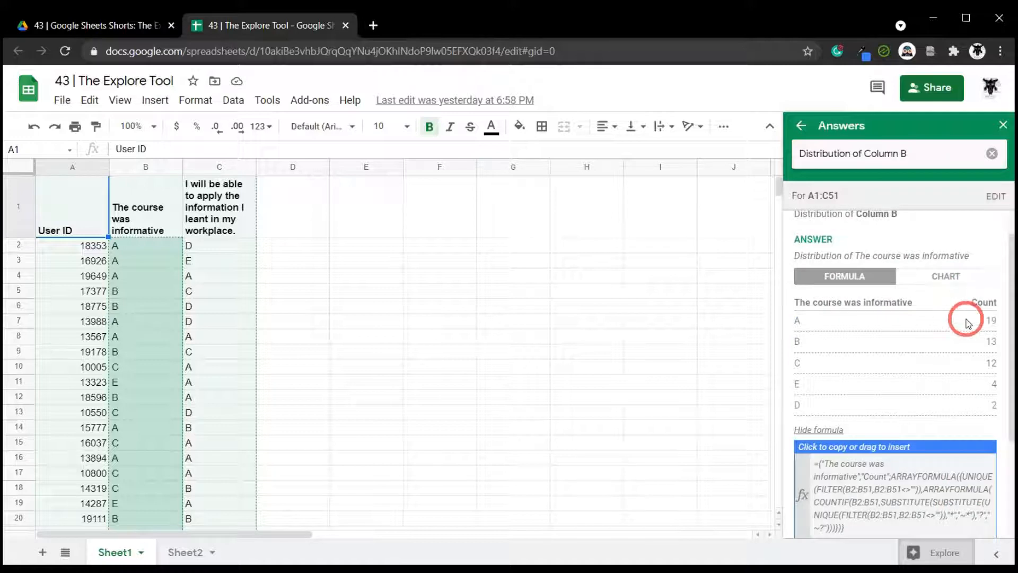
scroll(866, 306, "down", 3)
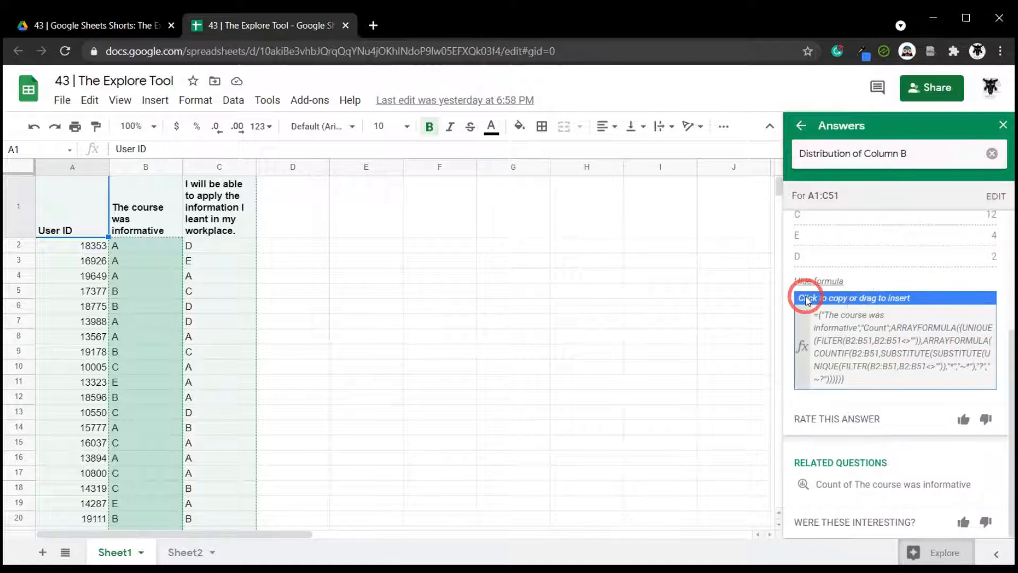
- Insert the suggested distribution formula into cell F2 and enlarge the formula bar to show the whole formula
left_click_drag(924, 348, 439, 245)
left_click(438, 245)
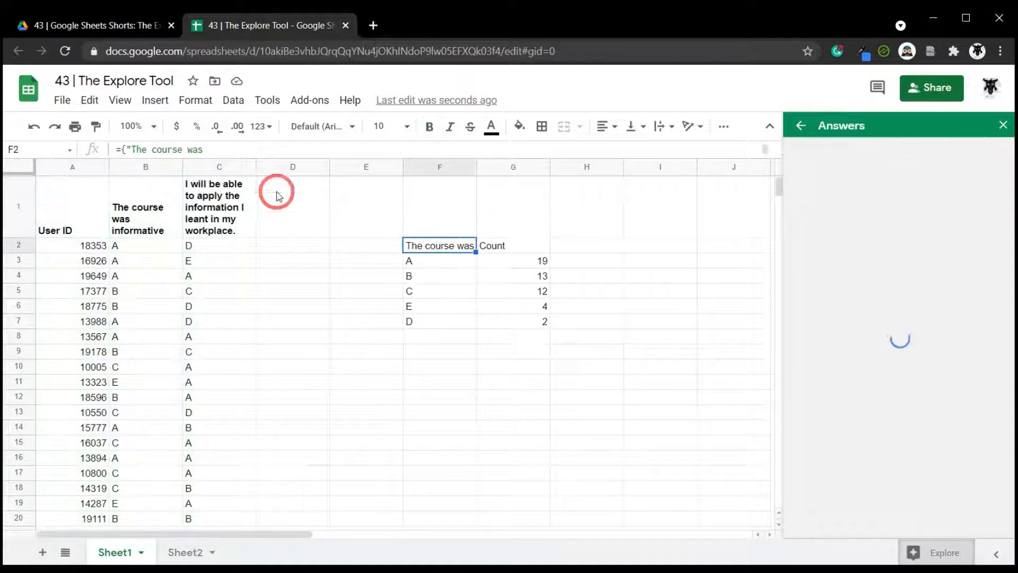
left_click_drag(288, 160, 295, 225)
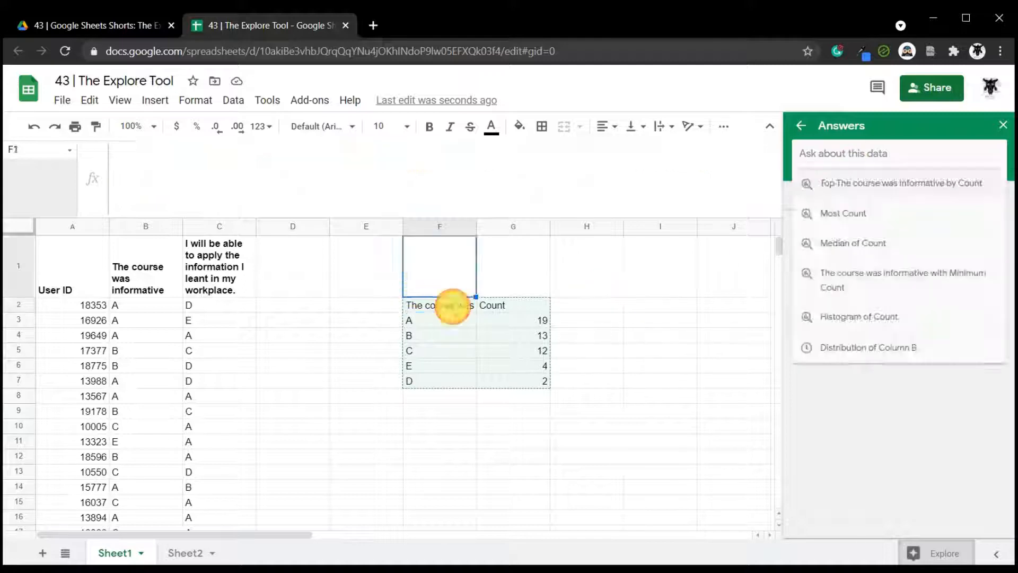
left_click(452, 306)
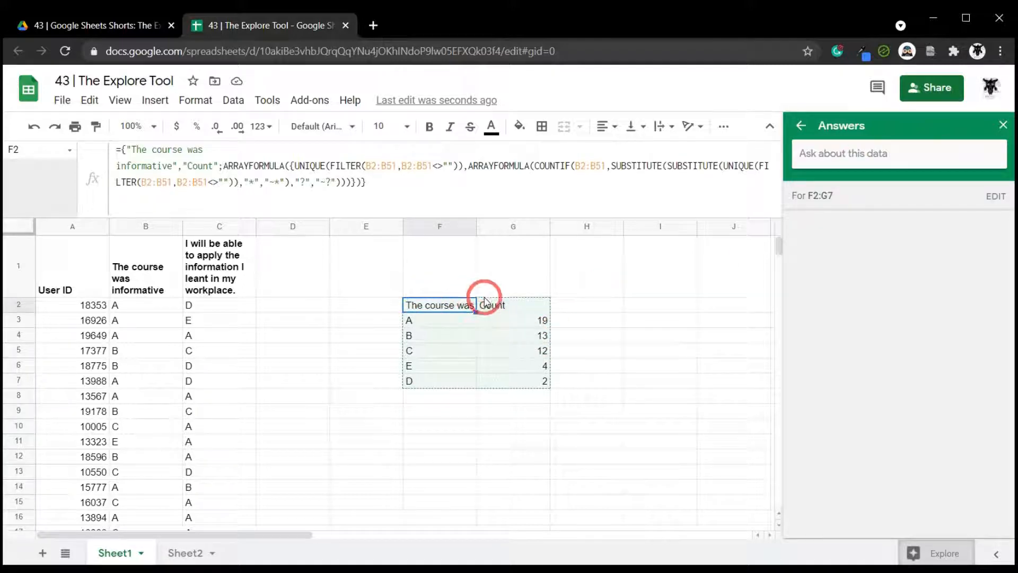
- Wrap the header text in cell F2 of the distribution table and reselect that cell
left_click(662, 126)
left_click(682, 150)
left_click(621, 322)
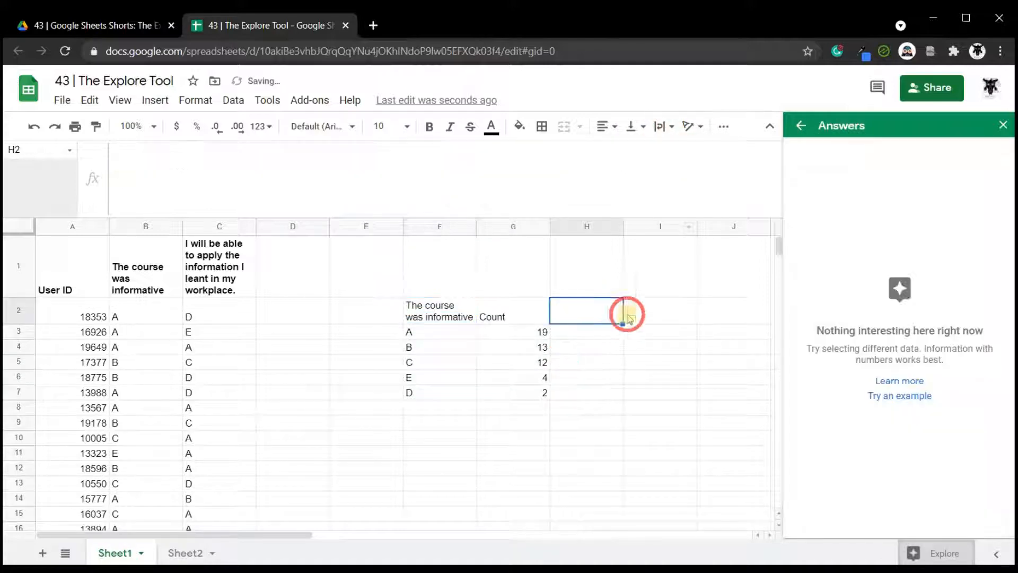
left_click(459, 321)
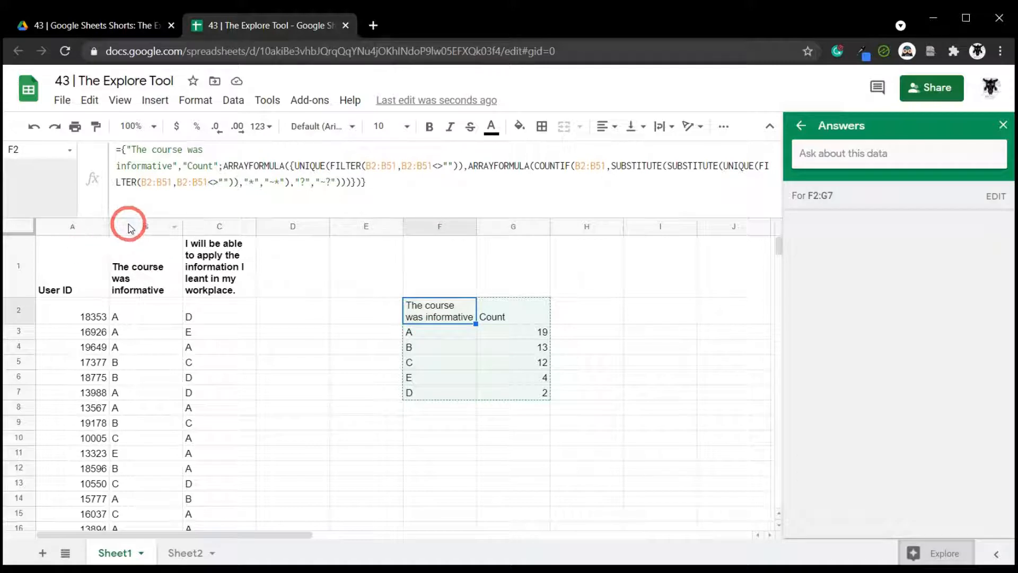
- Sort range A1:C51 by "The course was informative" from A to Z, treating the first row as a header
left_click(80, 227)
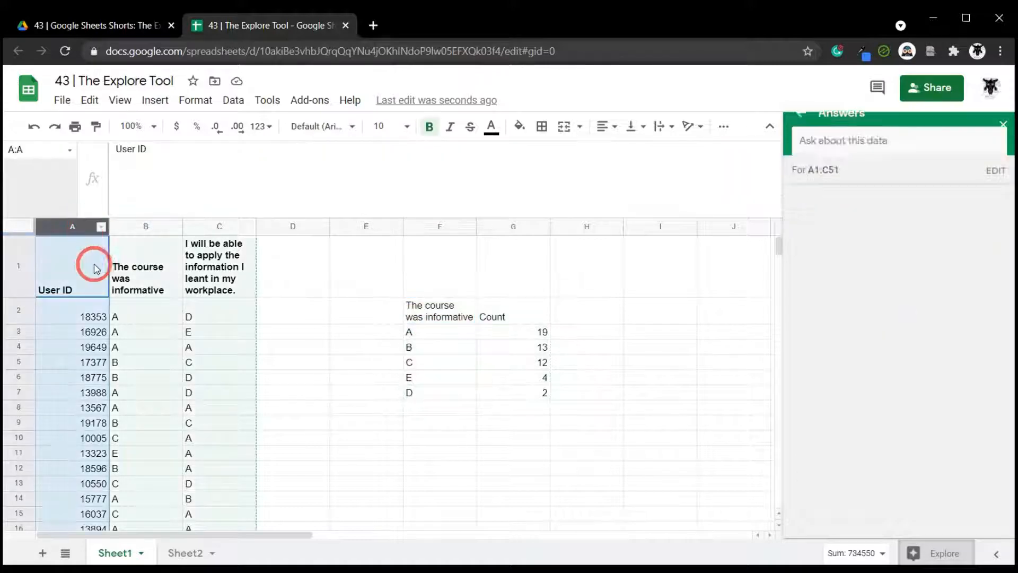
left_click(66, 271)
scroll(239, 307, "down", 10)
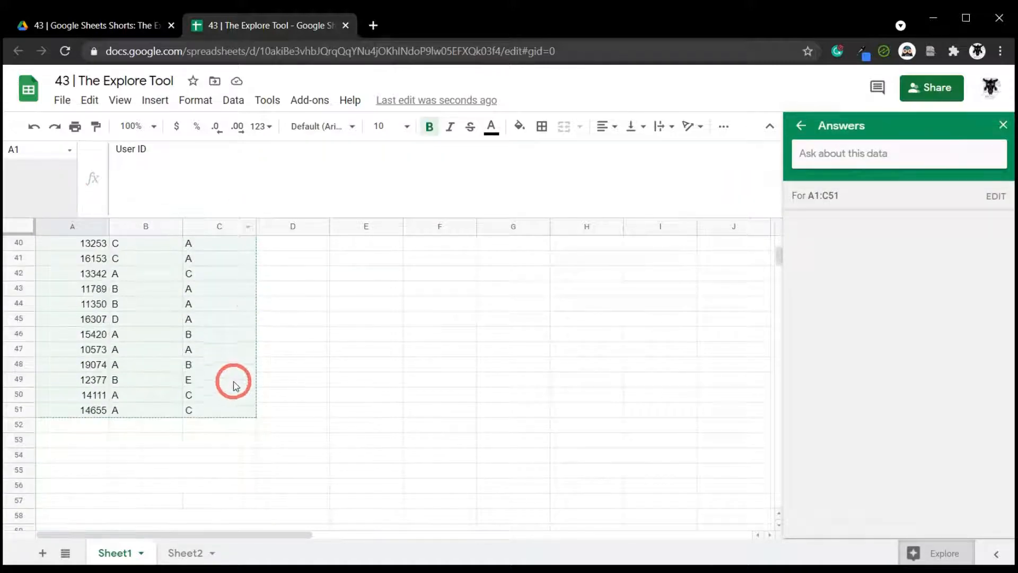
left_click(224, 410, "shift")
scroll(391, 318, "up", 12)
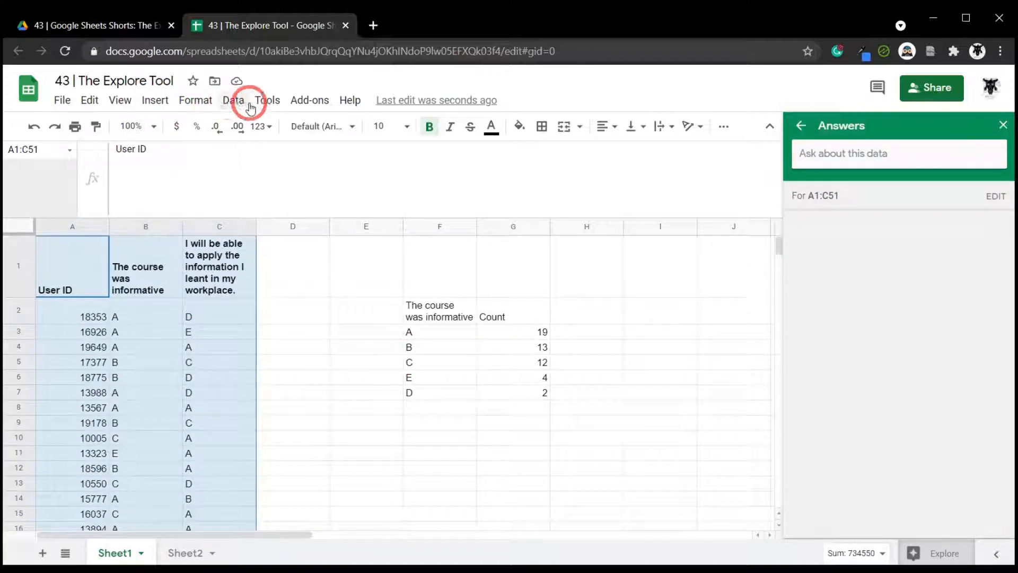
left_click(233, 101)
left_click(284, 245)
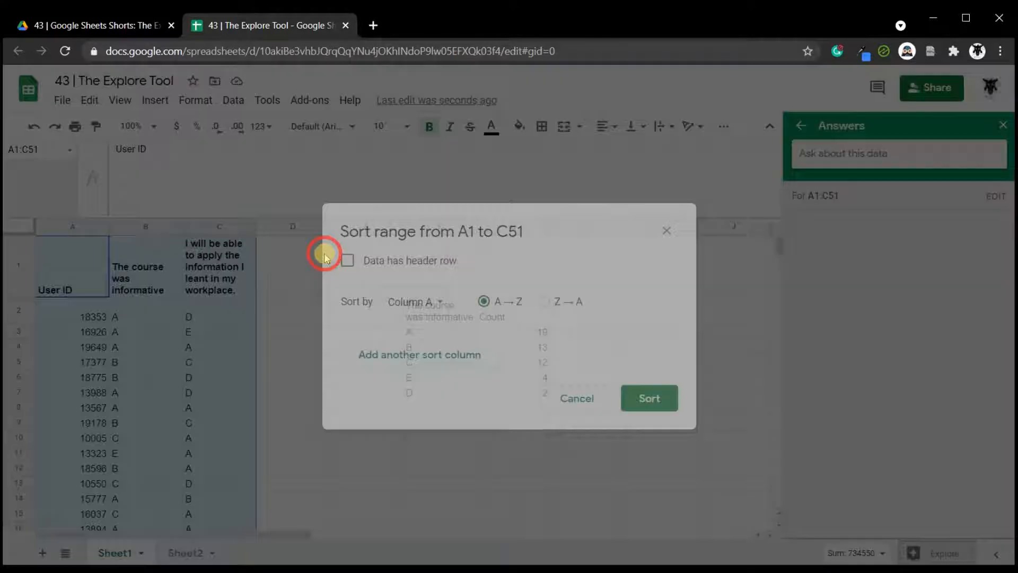
left_click(346, 260)
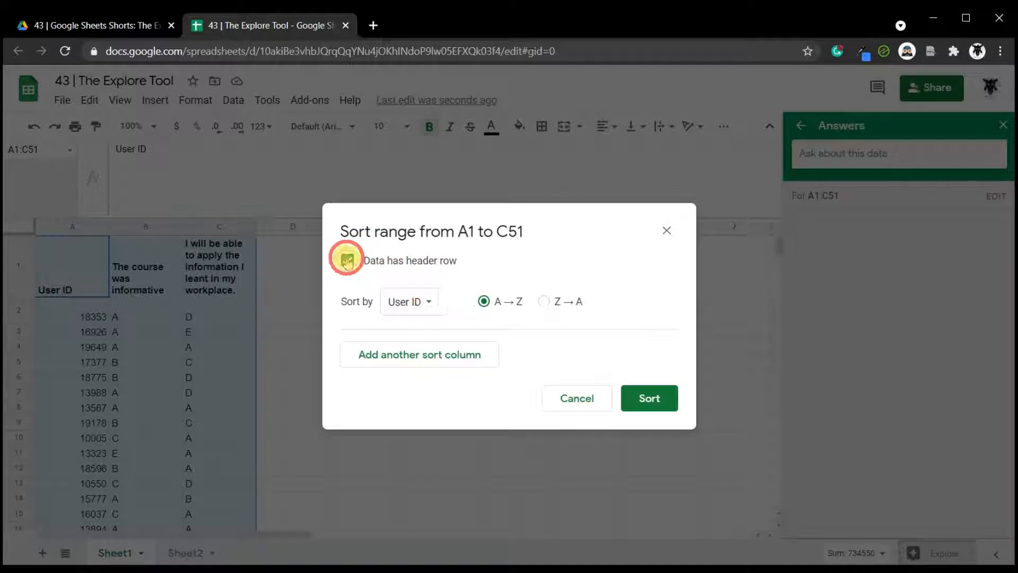
left_click(432, 302)
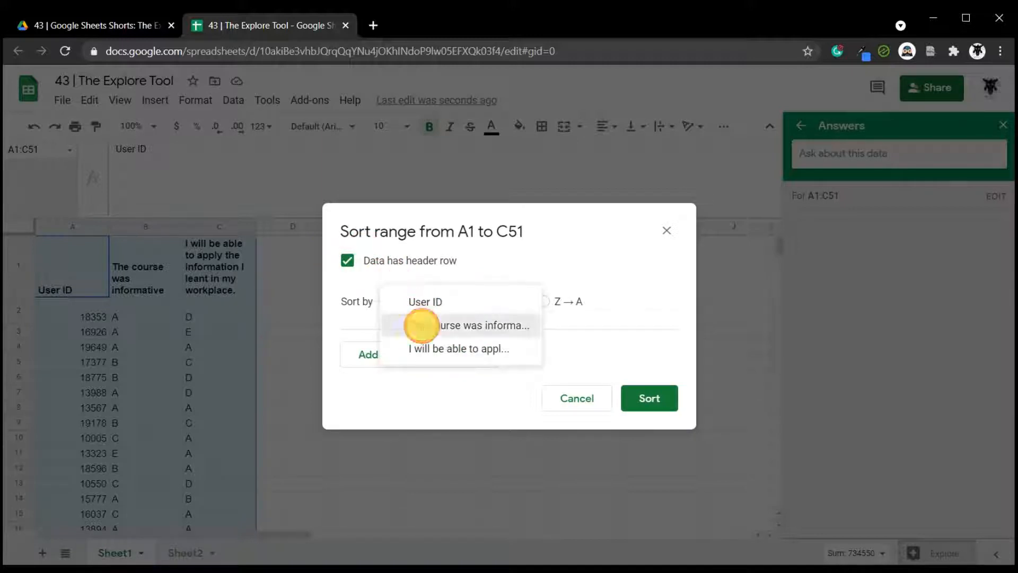
left_click(422, 327)
left_click(542, 302)
left_click(649, 399)
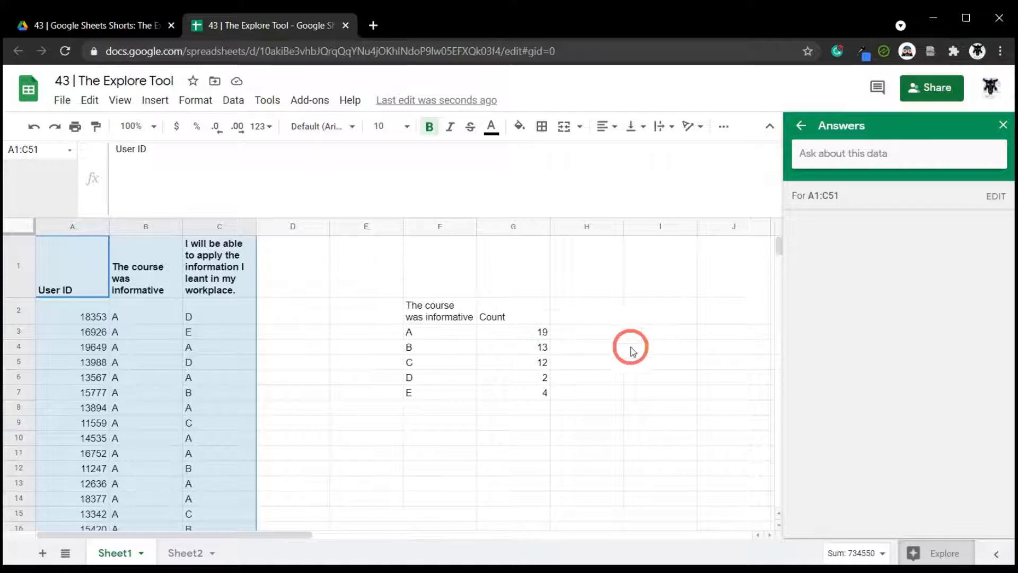
left_click(669, 348)
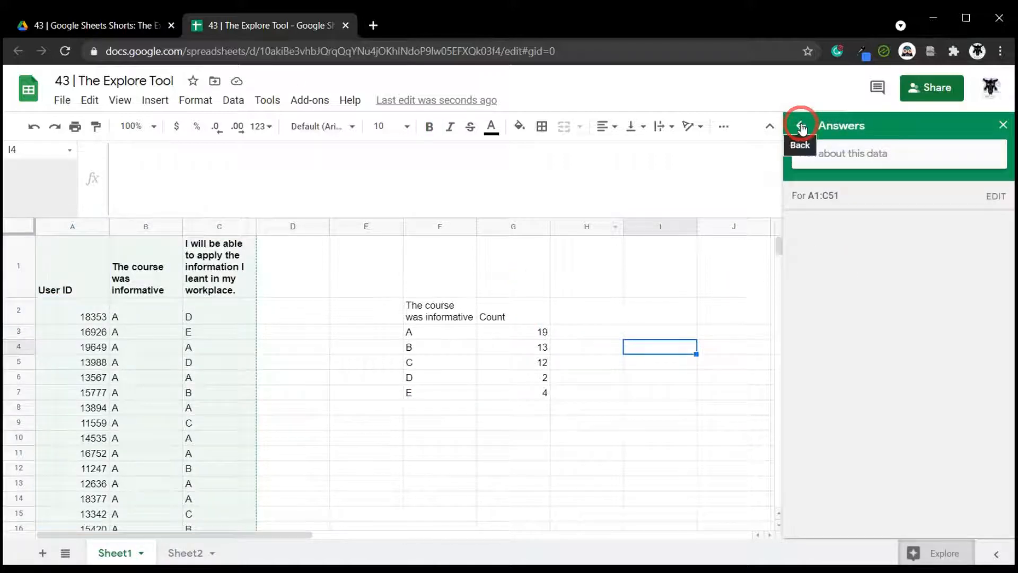
- Return to the Explore overview and apply the light blue alternating colors to the survey data in A1:C51
left_click(801, 126)
scroll(920, 339, "down", 3)
scroll(880, 196, "up", 3)
scroll(880, 204, "down", 1)
scroll(880, 204, "down", 1)
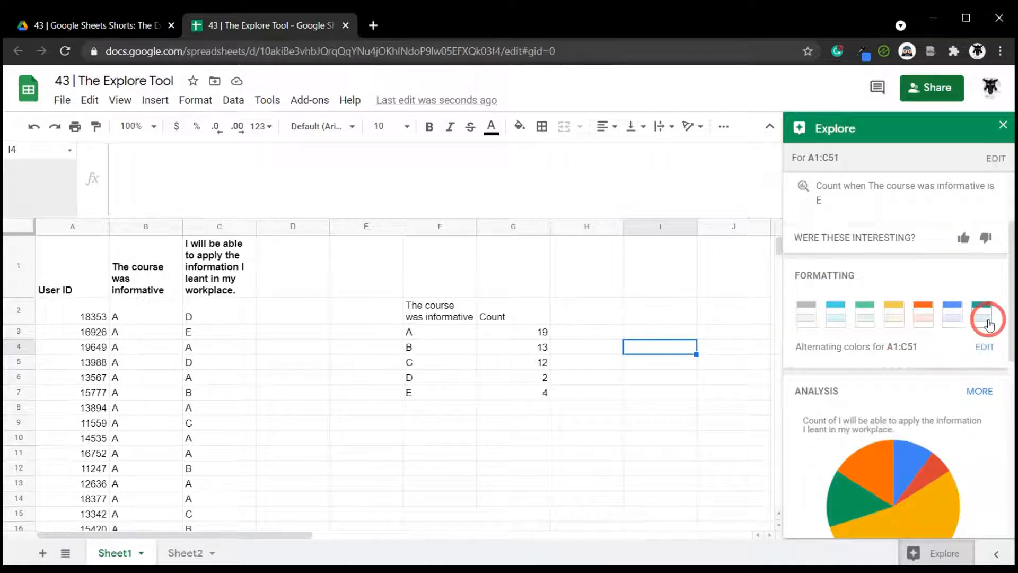
left_click(843, 318)
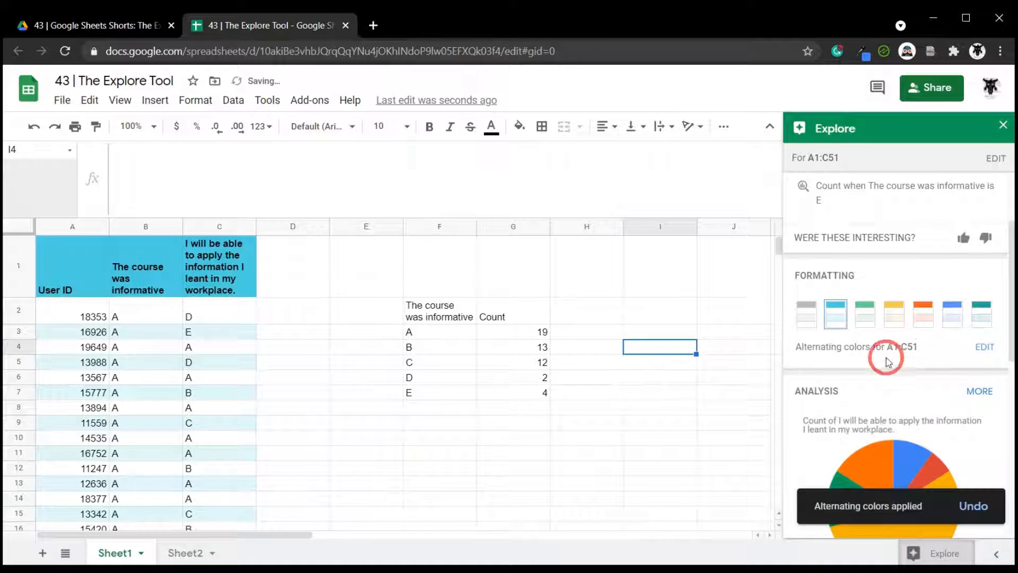
- Insert the suggested pie chart of the column C responses and place it below the distribution table
scroll(890, 342, "down", 2)
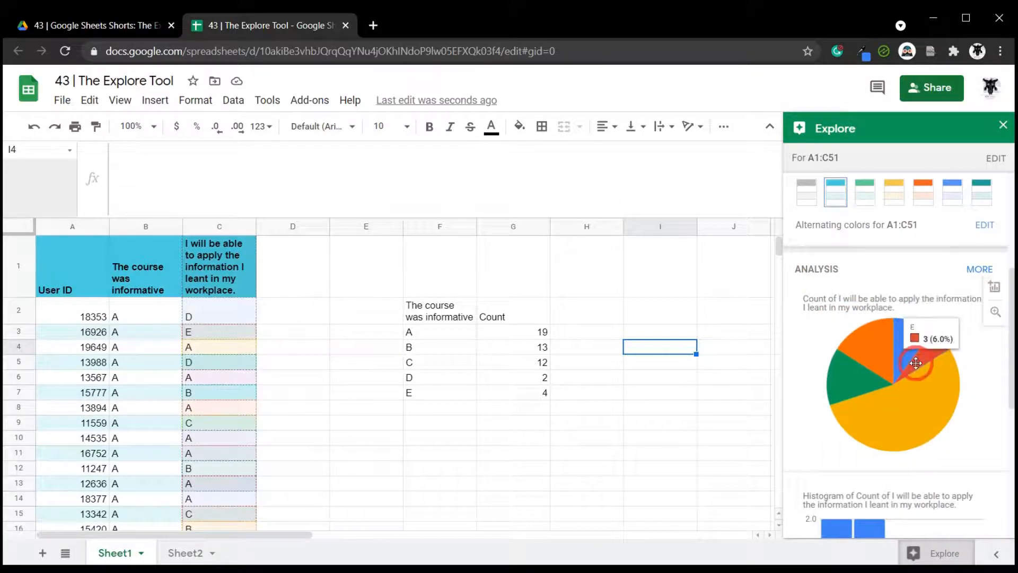
mouse_move(863, 342)
mouse_move(855, 386)
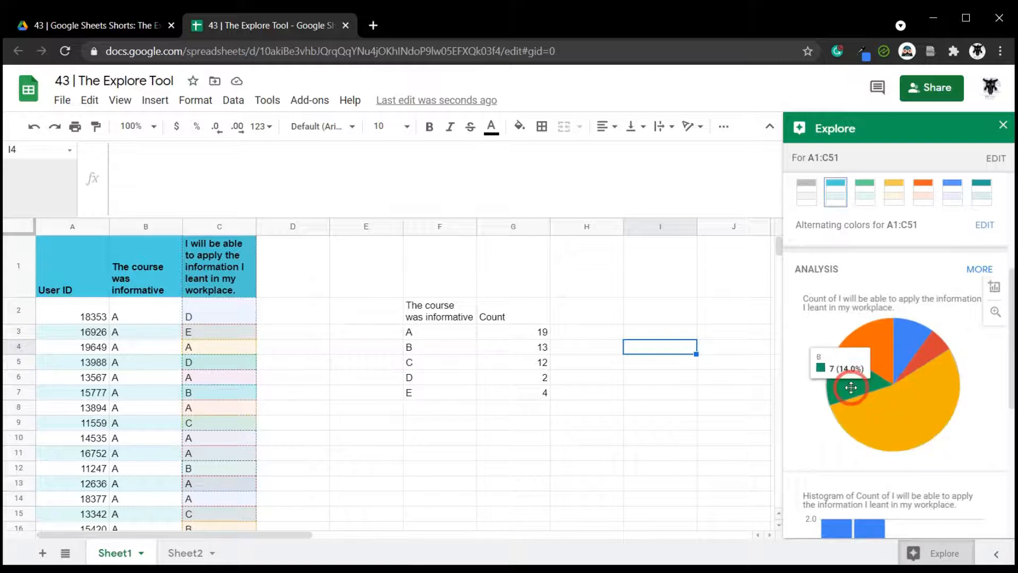
mouse_move(900, 406)
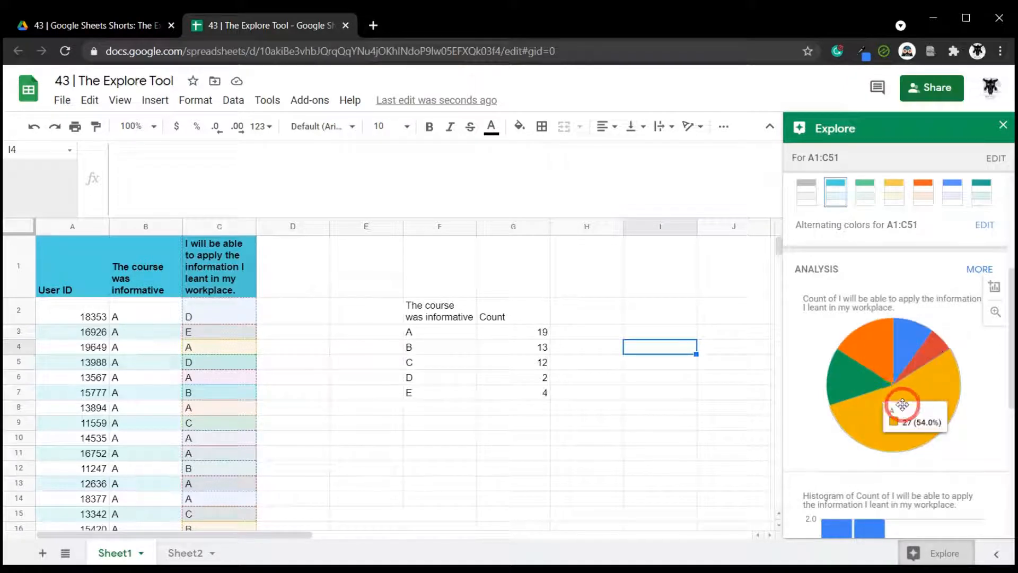
scroll(922, 391, "down", 2)
scroll(848, 390, "up", 2)
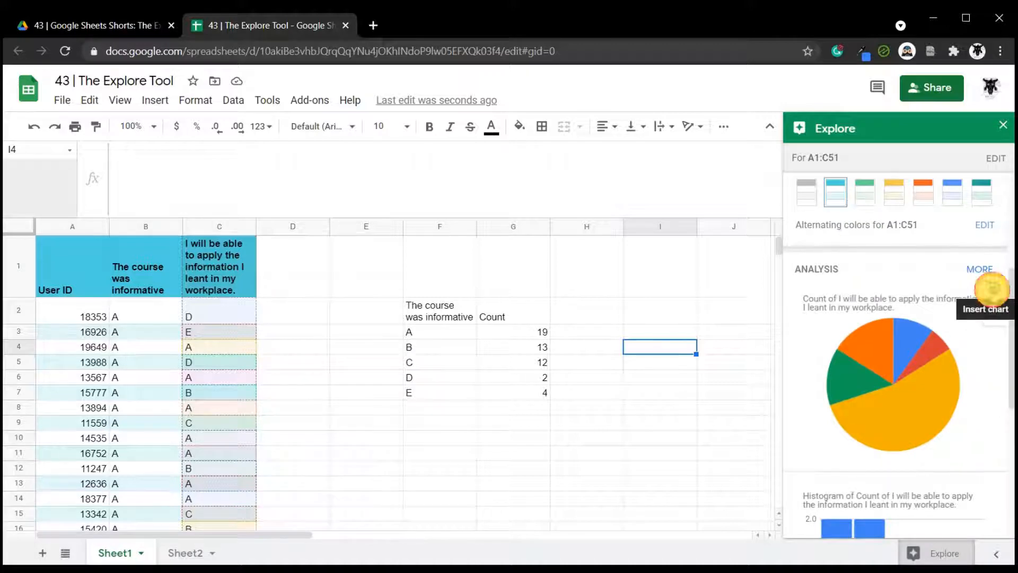
left_click(991, 289)
scroll(641, 320, "down", 4)
scroll(677, 279, "up", 4)
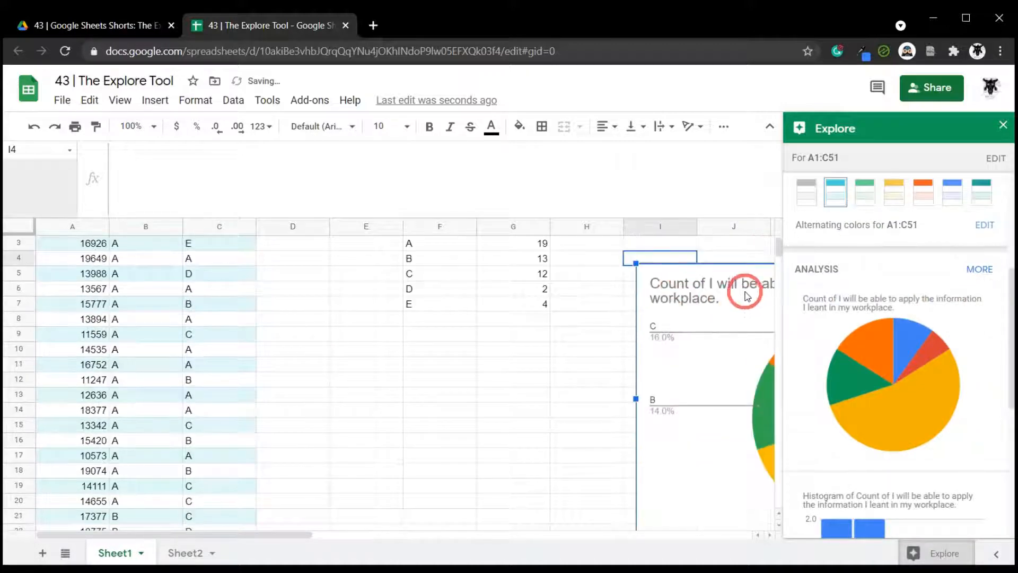
left_click_drag(755, 278, 404, 336)
scroll(530, 371, "up", 2)
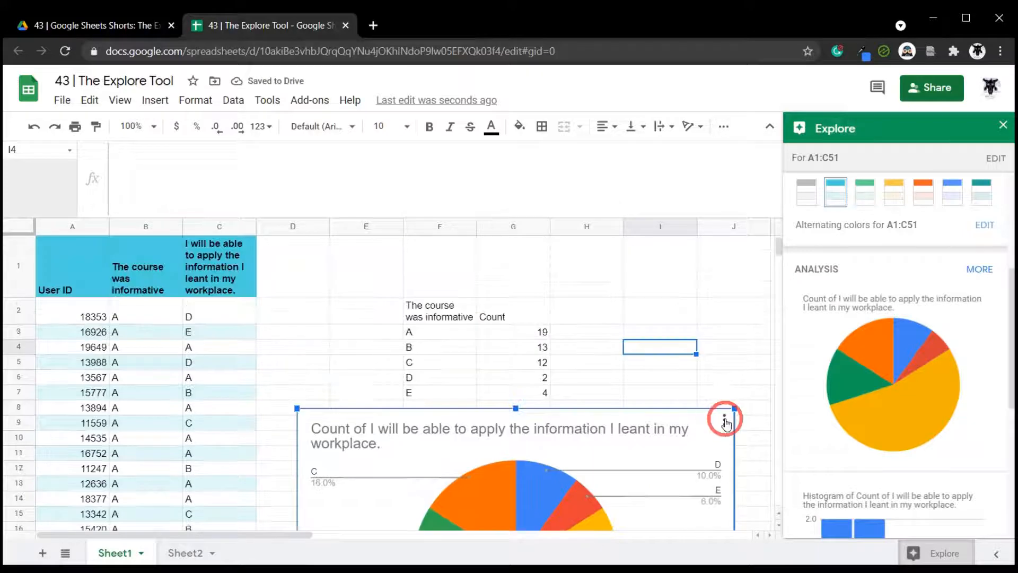
- Check the options available for the inserted pie chart and review the whole chart on the sheet
left_click(724, 420)
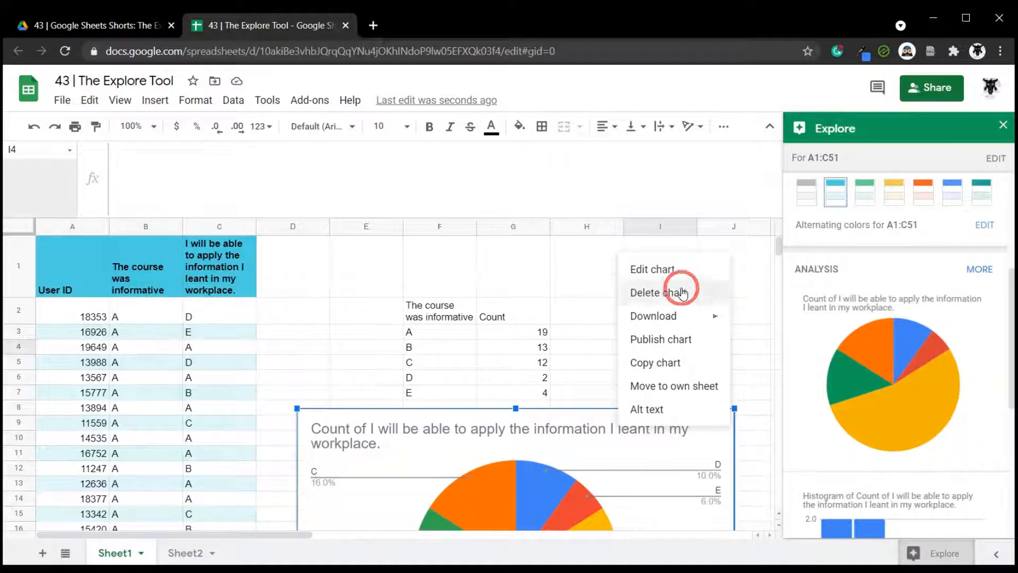
left_click(321, 332)
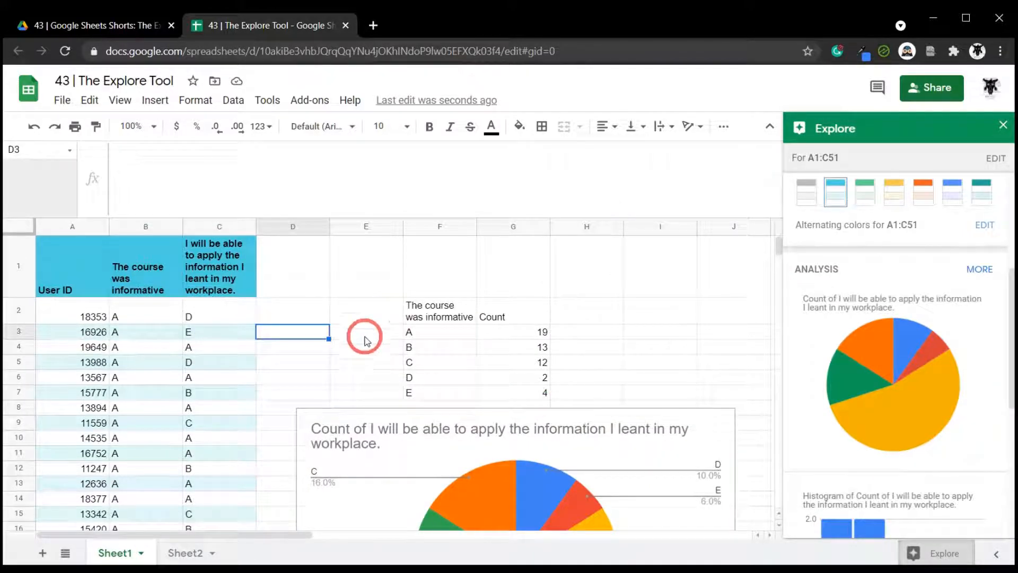
scroll(371, 339, "down", 3)
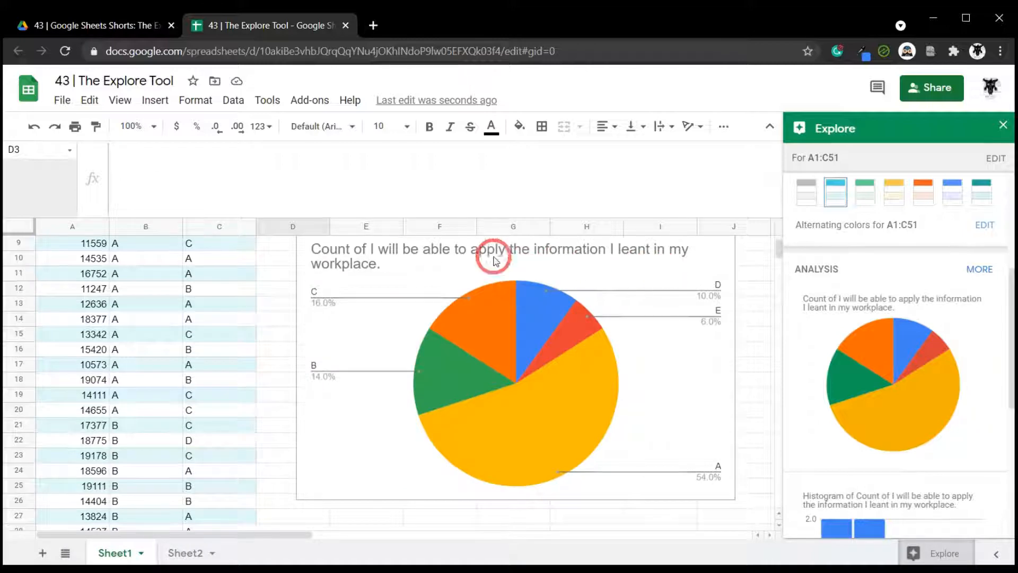
scroll(449, 290, "up", 2)
left_click(640, 272)
scroll(639, 272, "up", 2)
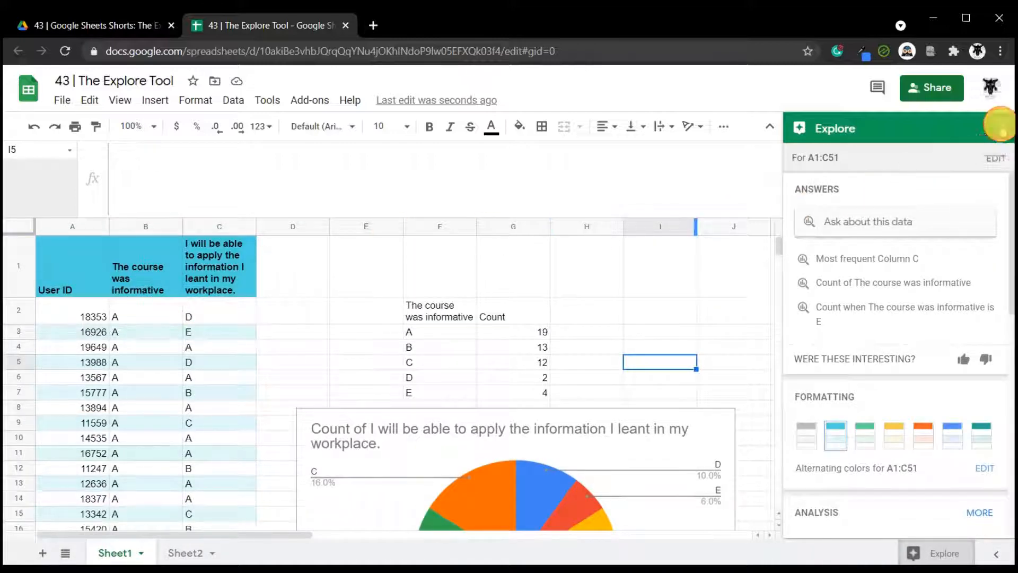
- Close Explore, switch to Sheet2, look through its test results and reopen Explore for that data
left_click(999, 124)
left_click(187, 553)
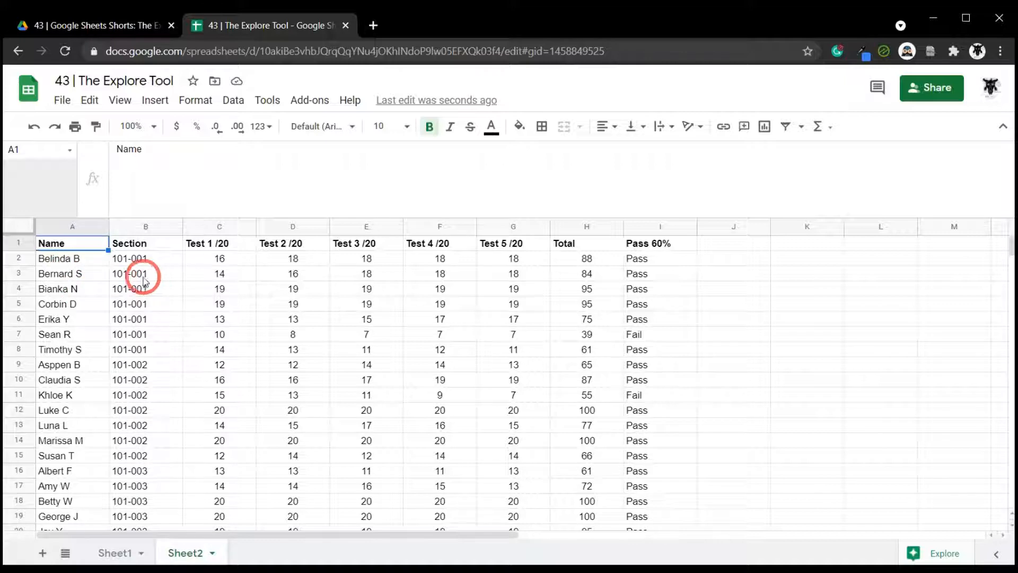
scroll(159, 289, "down", 4)
scroll(201, 308, "up", 4)
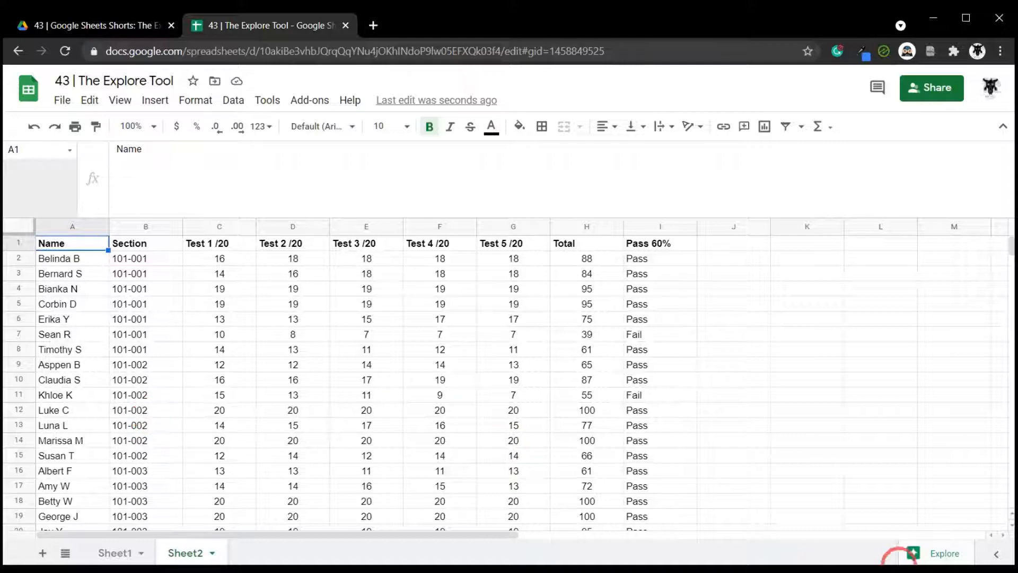
left_click(944, 550)
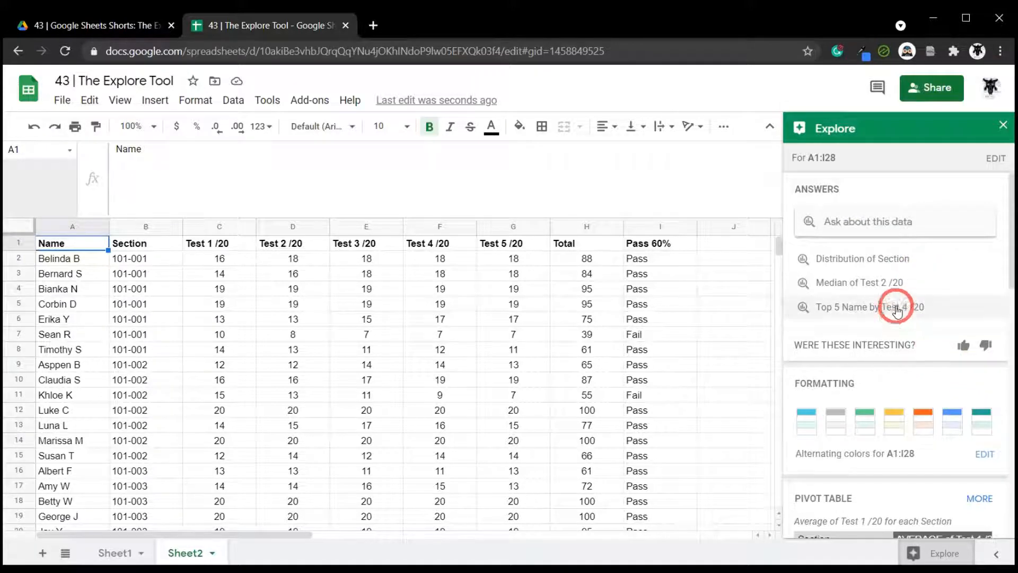
- Rate the suggested answers as not interesting and apply the blue alternating colors to A1:I28
left_click(984, 345)
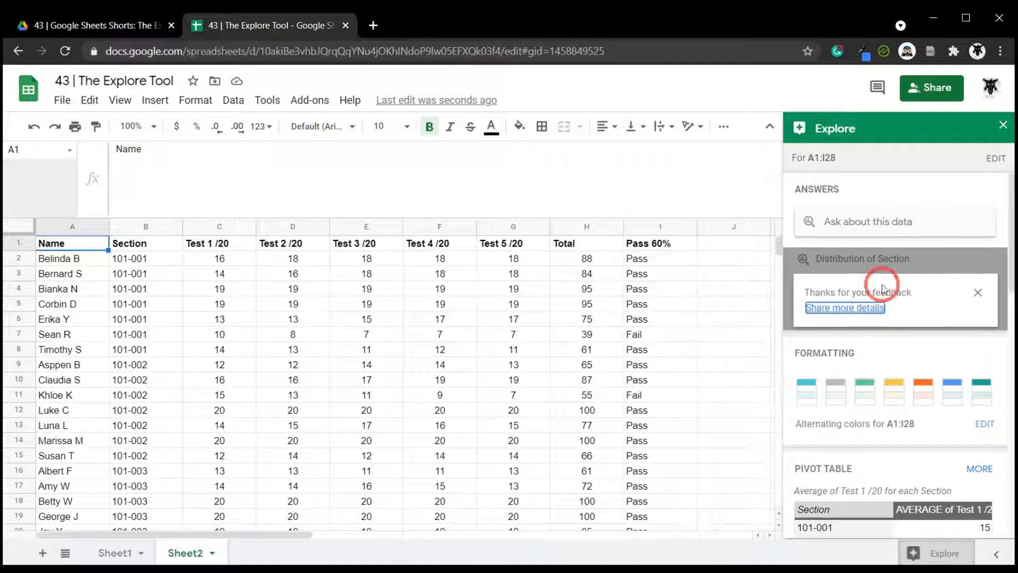
left_click(981, 297)
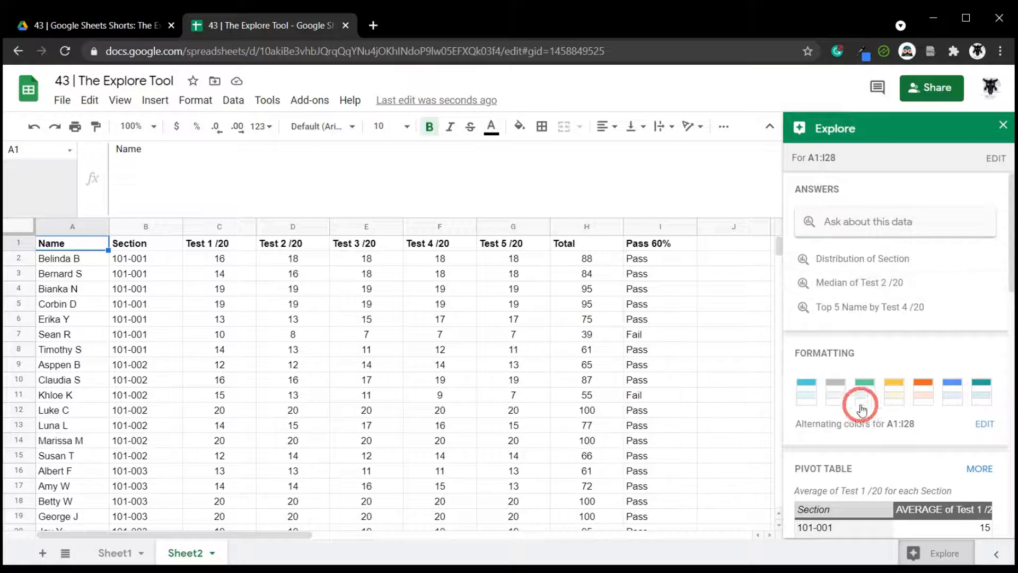
left_click(953, 397)
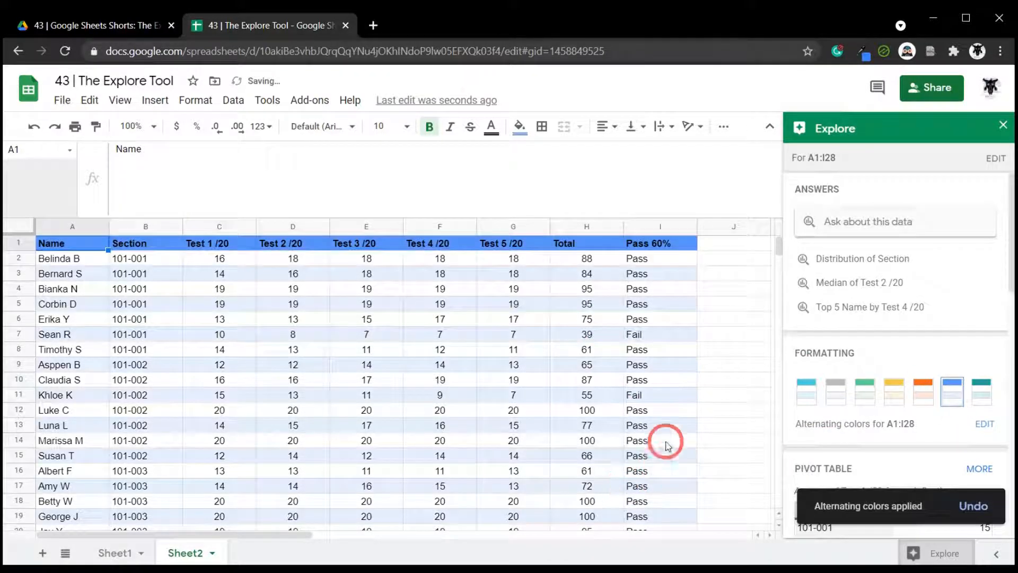
- Examine Explore's suggested pivot table of average Test 1 /20 per section and its analysis charts
scroll(900, 357, "down", 5)
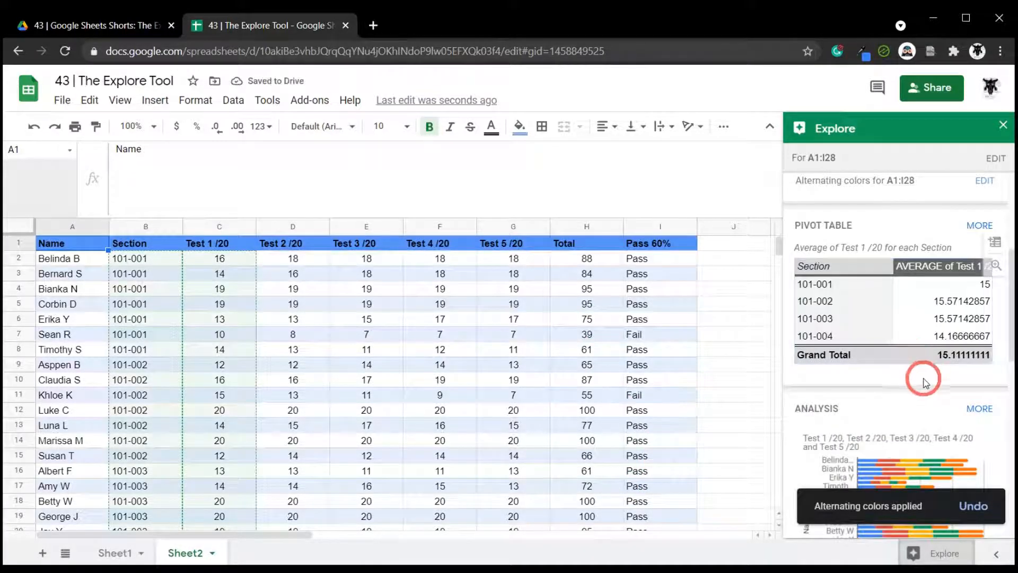
scroll(886, 302, "down", 3)
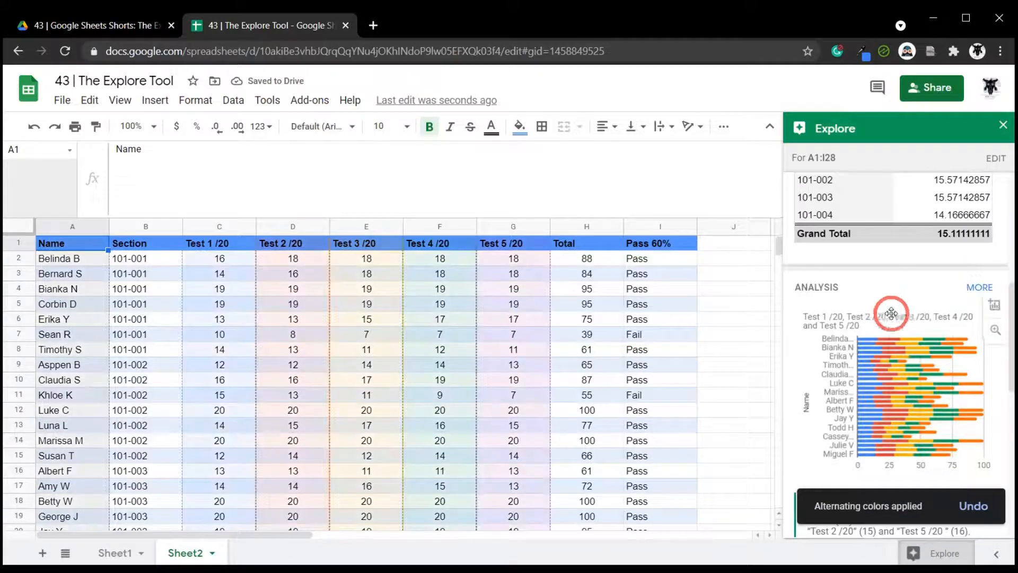
scroll(911, 354, "up", 5)
scroll(834, 329, "up", 2)
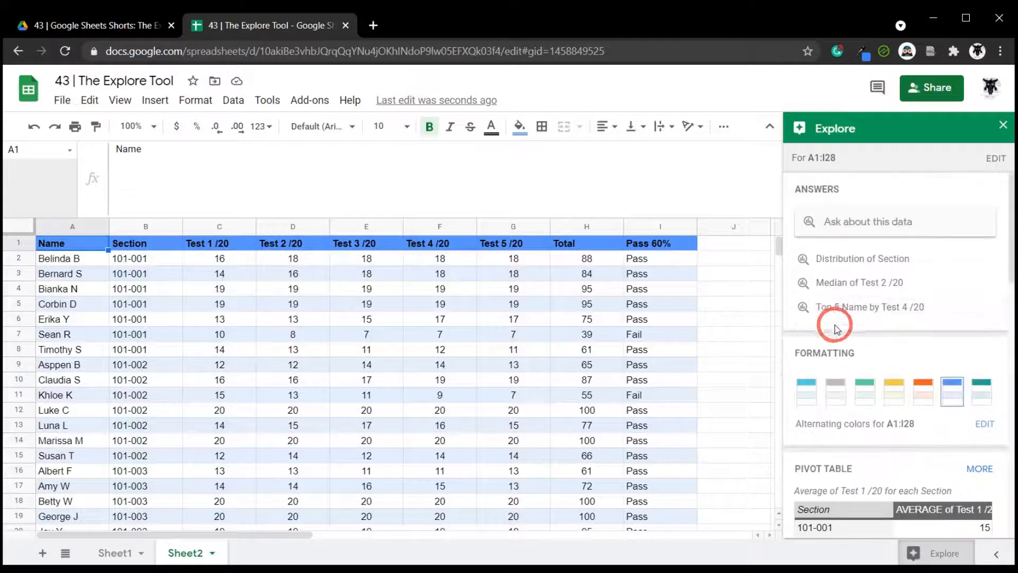
scroll(904, 345, "down", 7)
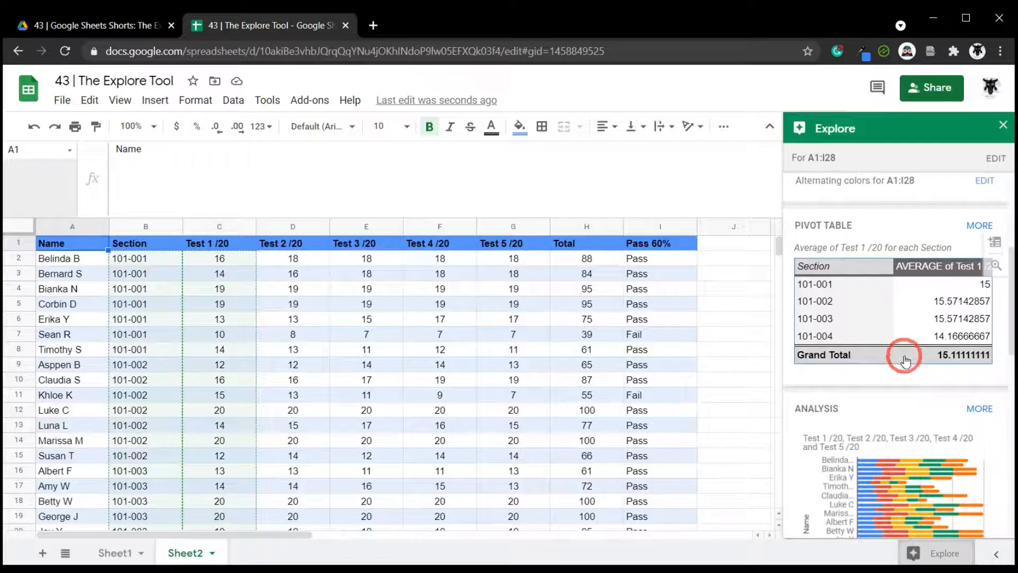
mouse_move(881, 345)
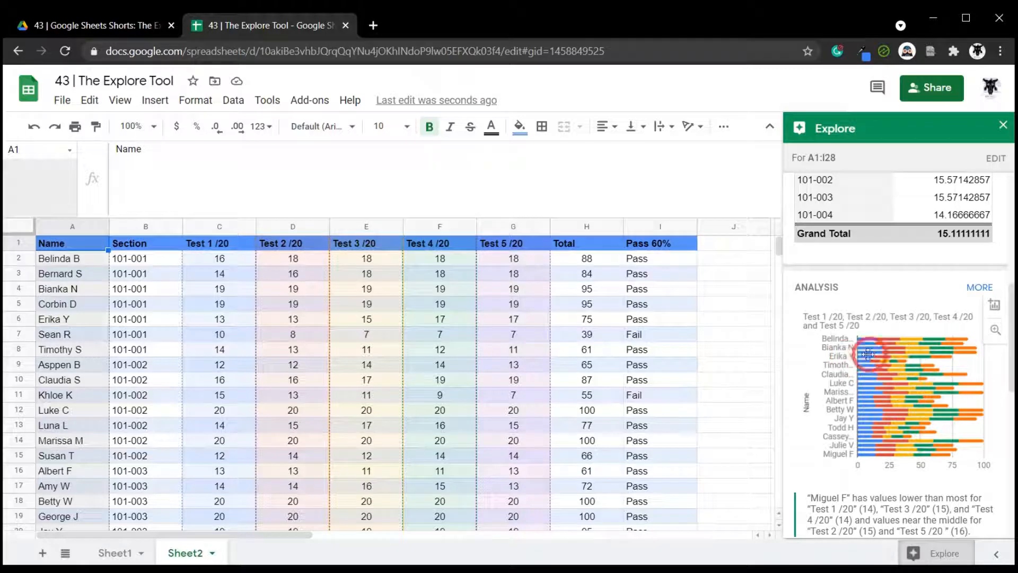
- Compare the test scores with the suggested stacked bar chart of Test 1 to Test 5 by name and insert that chart
scroll(60, 302, "down", 6)
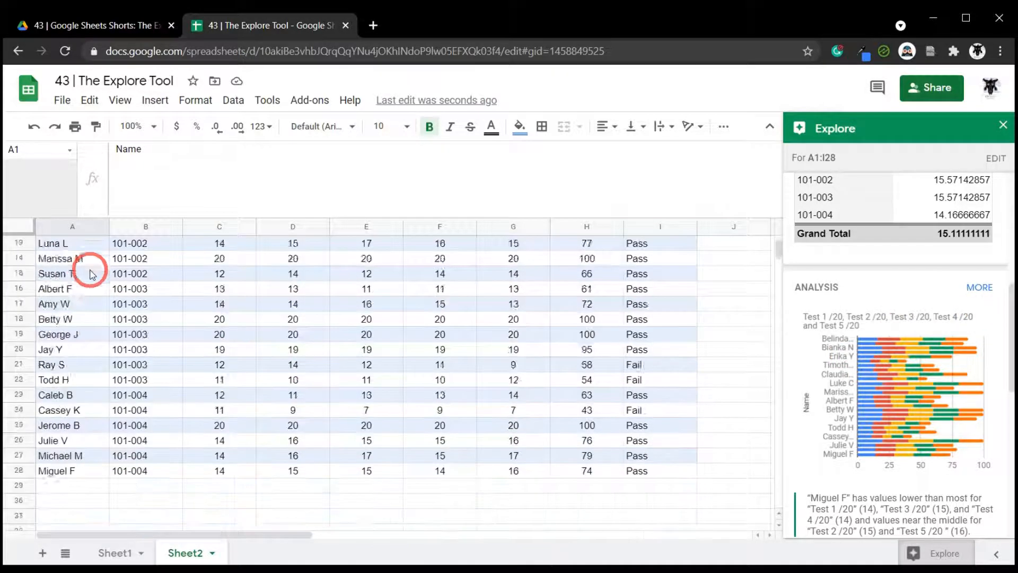
scroll(784, 397, "up", 5)
scroll(813, 493, "down", 4)
scroll(899, 478, "down", 3)
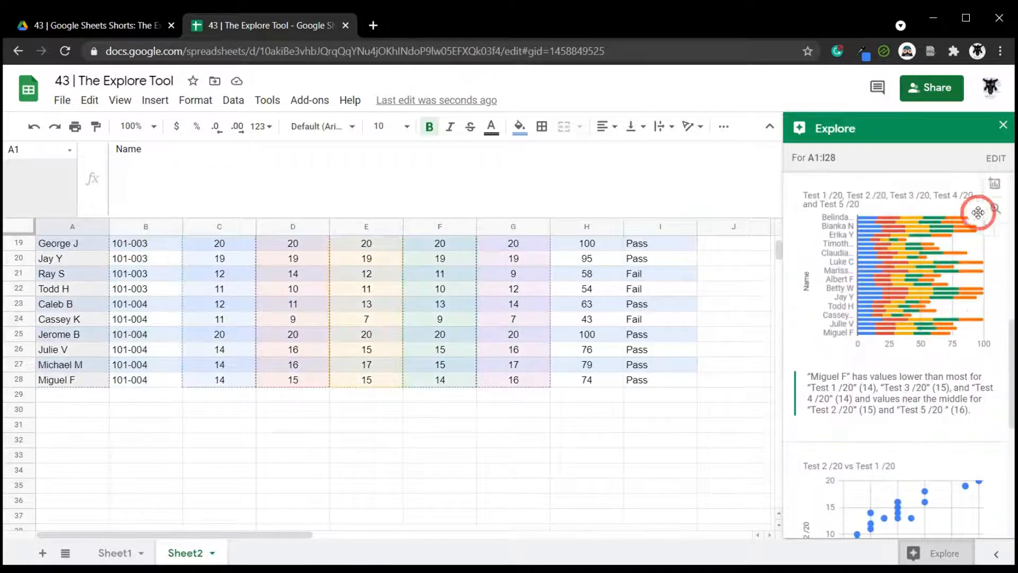
scroll(977, 277, "up", 2)
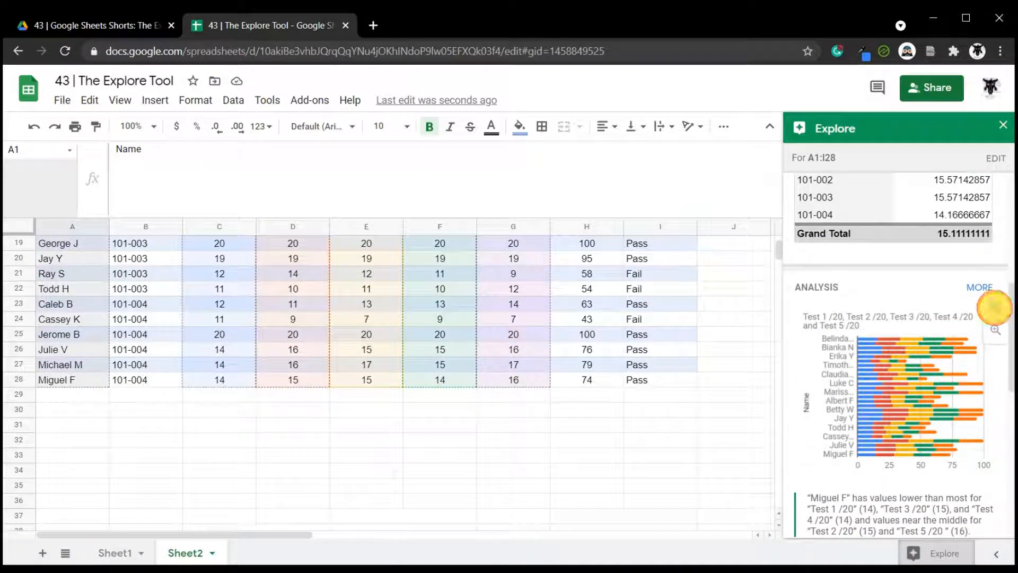
left_click(994, 308)
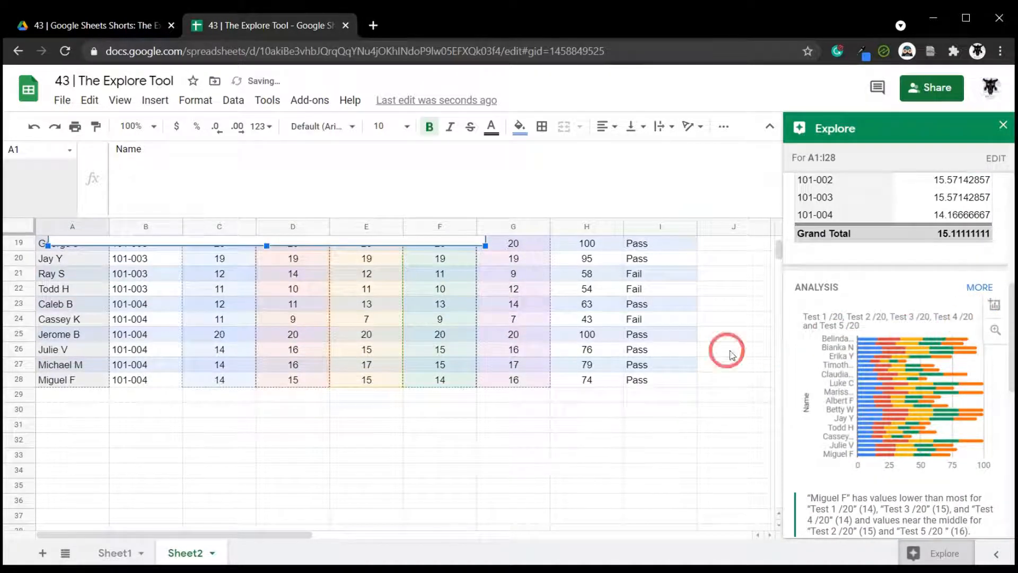
- Move the stacked bar chart of test scores off the data so it sits beneath the table, starting at row 30
scroll(729, 351, "up", 6)
left_click_drag(219, 261, 280, 448)
scroll(473, 309, "down", 4)
scroll(470, 318, "up", 3)
scroll(545, 439, "down", 6)
scroll(577, 371, "up", 3)
left_click(664, 335)
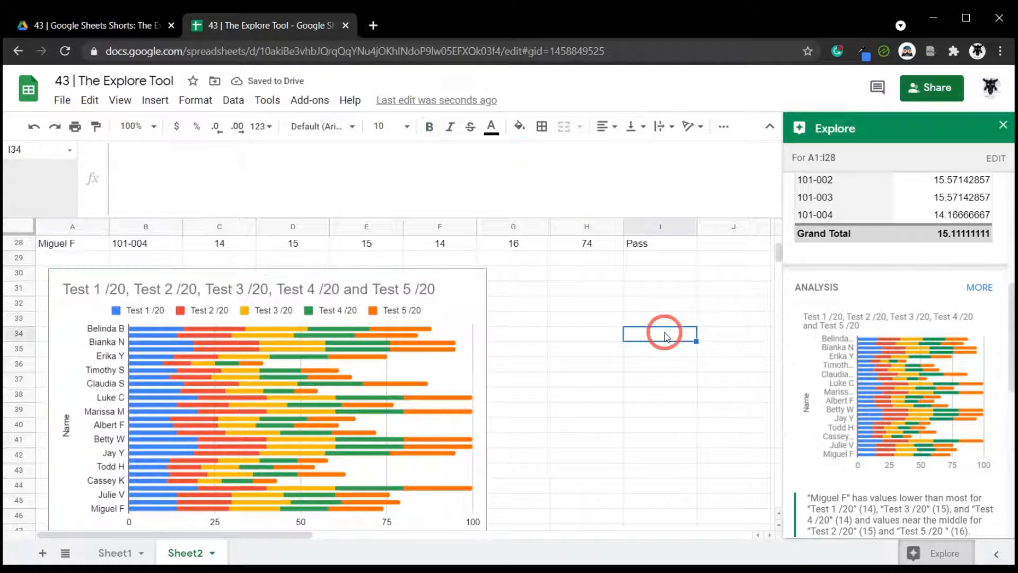
scroll(589, 244, "up", 9)
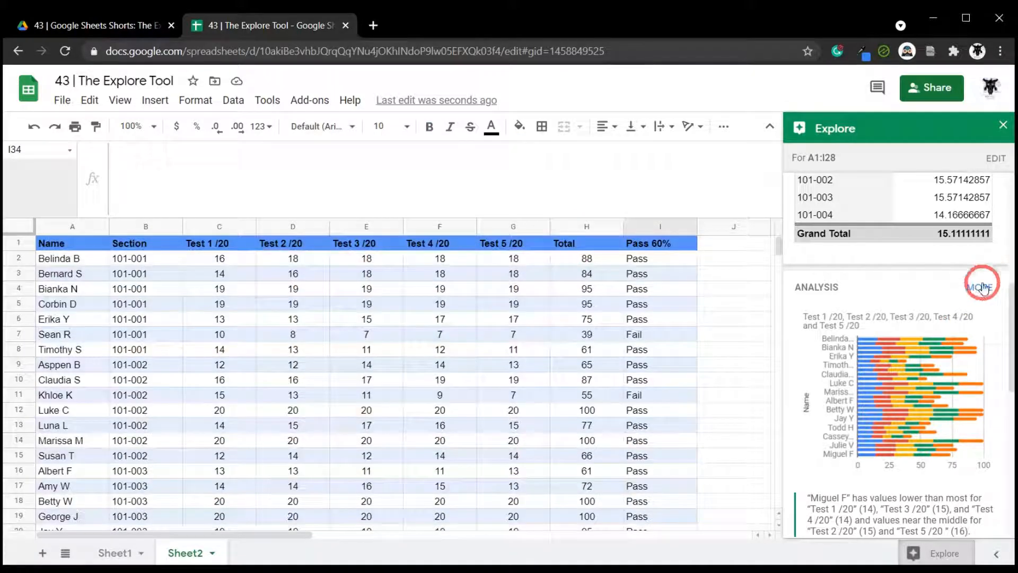
- Examine the insights under Explore's test score bar chart, the Test 2 /20 vs Test 1 /20 scatter chart and the Count of Section chart
scroll(943, 340, "down", 2)
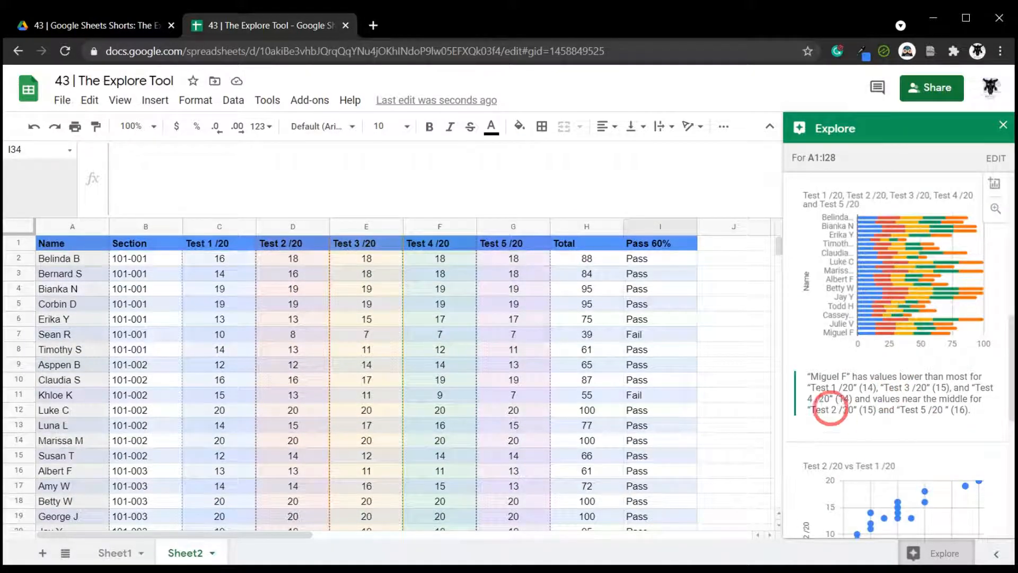
left_click_drag(975, 409, 824, 369)
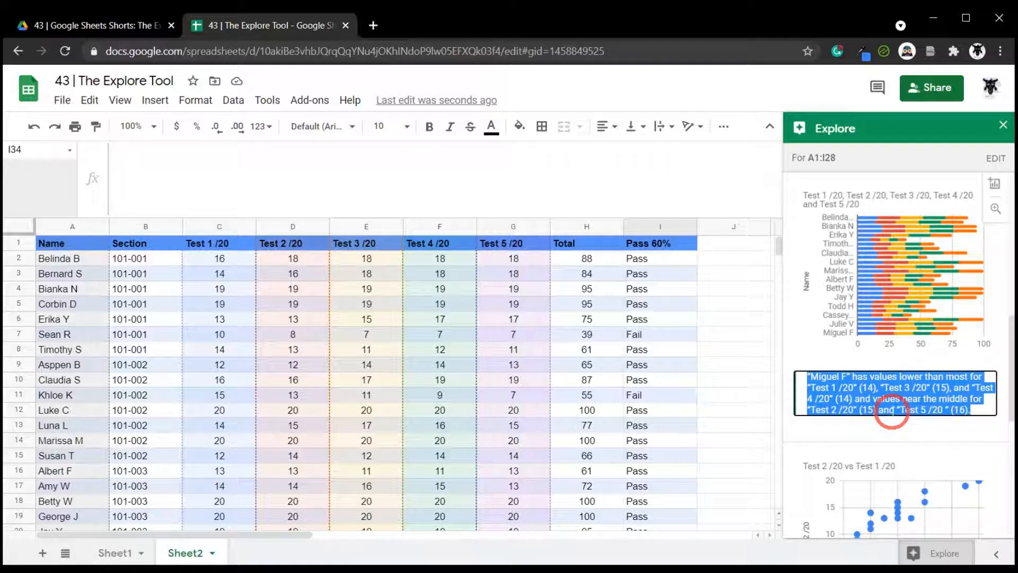
scroll(954, 263, "down", 5)
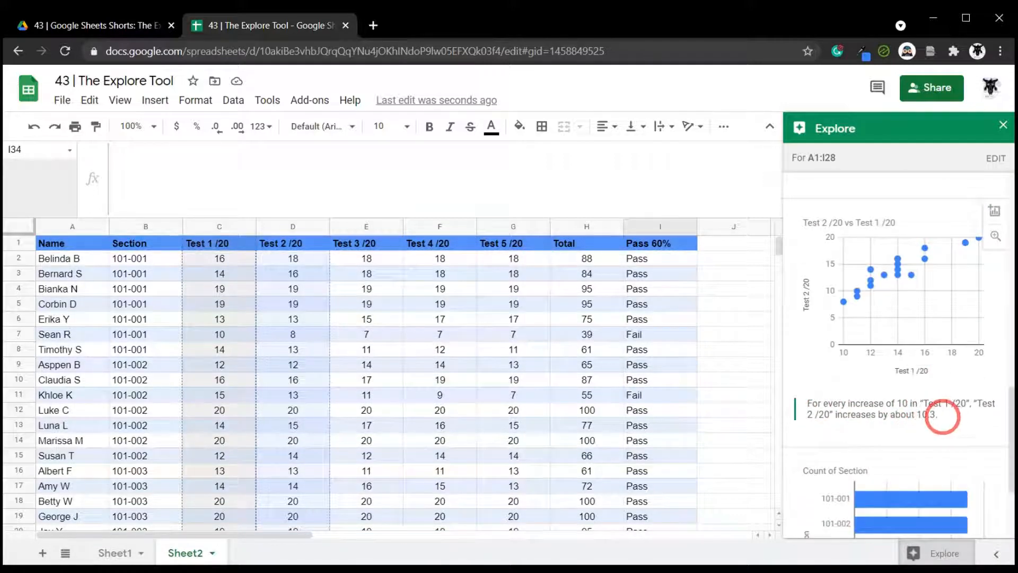
mouse_move(899, 280)
scroll(899, 279, "up", 3)
scroll(875, 386, "down", 3)
mouse_move(864, 287)
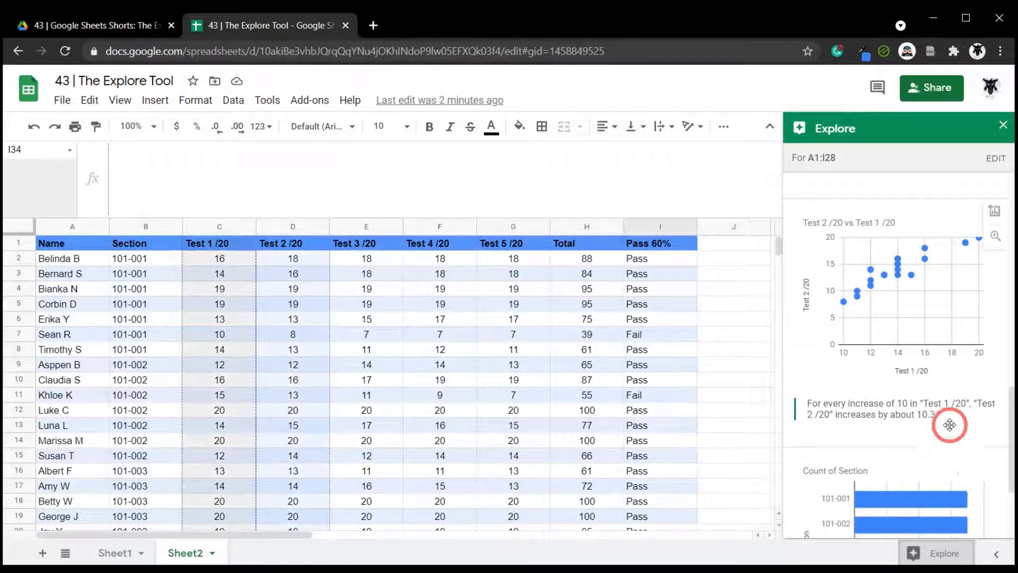
scroll(947, 356, "down", 3)
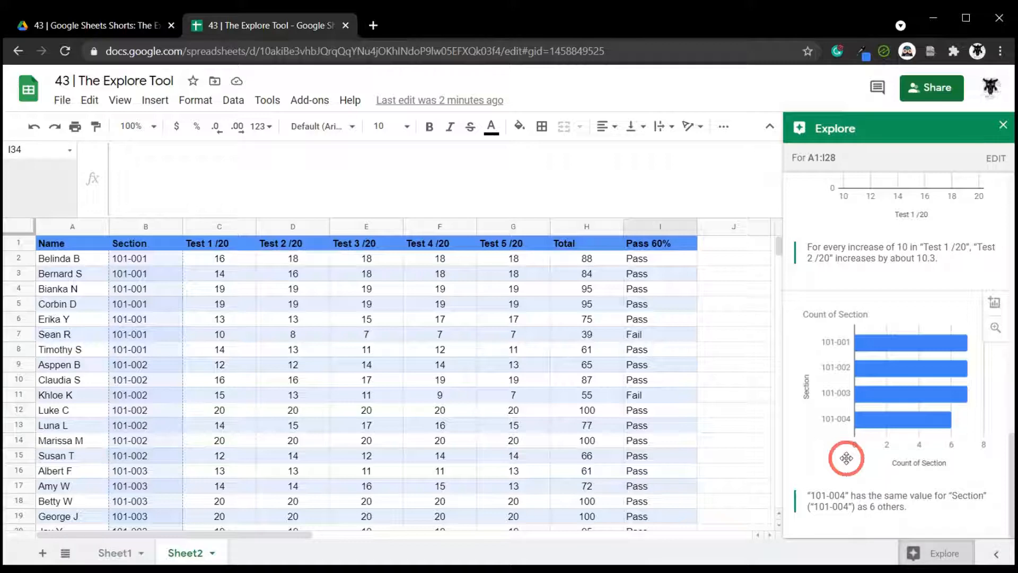
left_click_drag(824, 462, 968, 248)
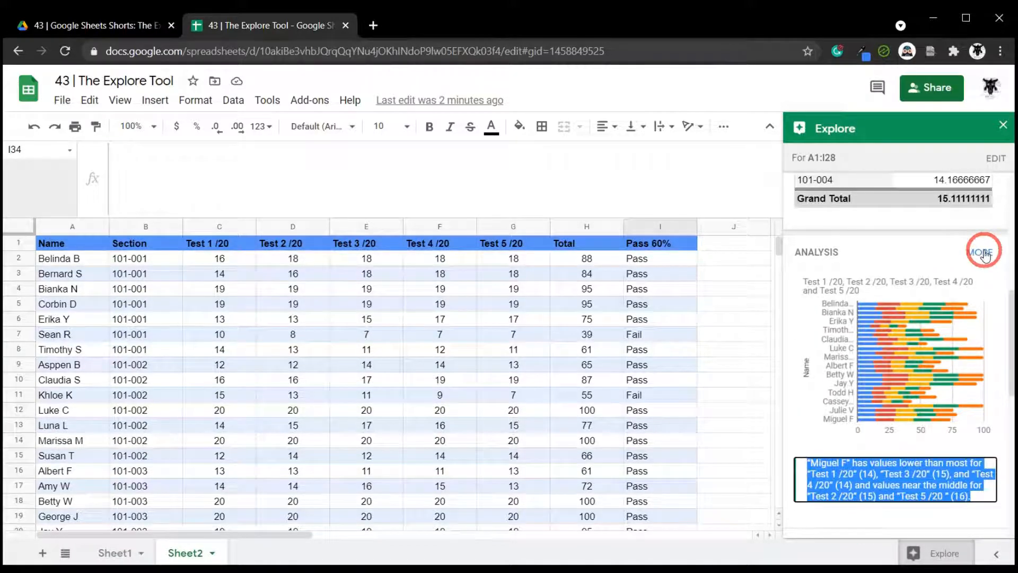
- Expand Explore's analysis suggestions, inspect the Count of Pass 60% pie chart and insert it into Sheet2
left_click(985, 253)
scroll(923, 238, "down", 10)
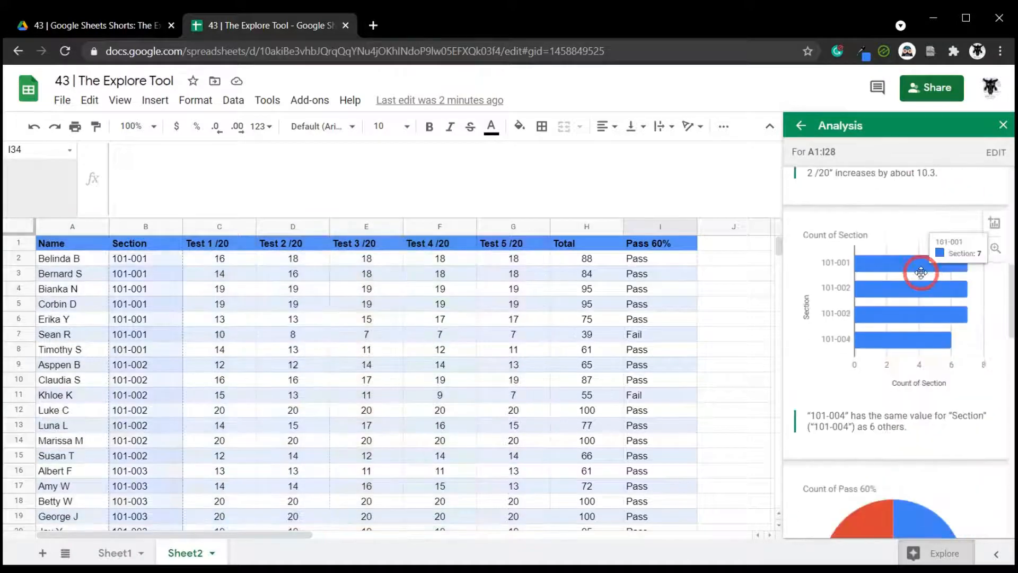
scroll(921, 272, "down", 9)
scroll(919, 282, "up", 5)
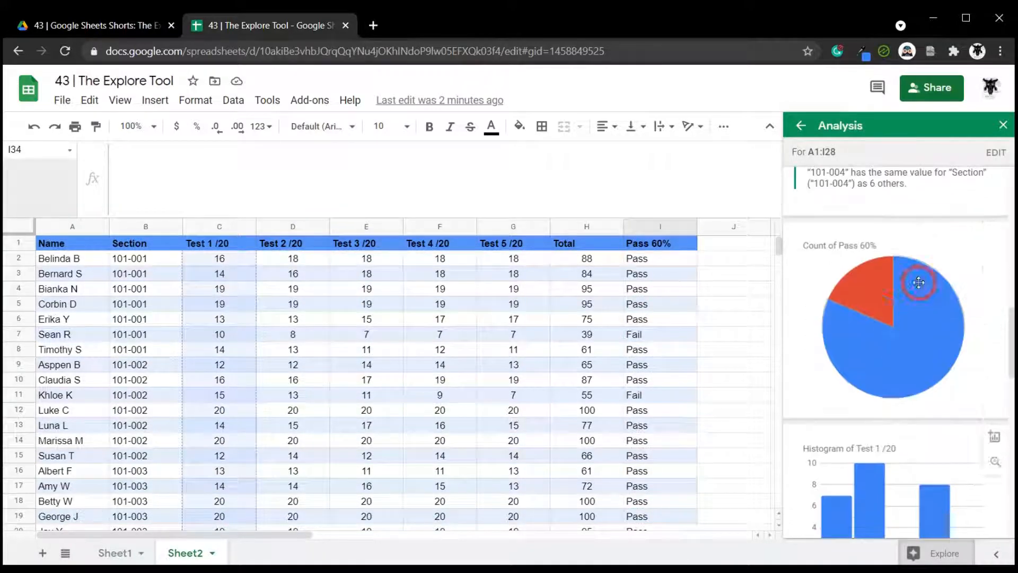
mouse_move(878, 318)
mouse_move(909, 334)
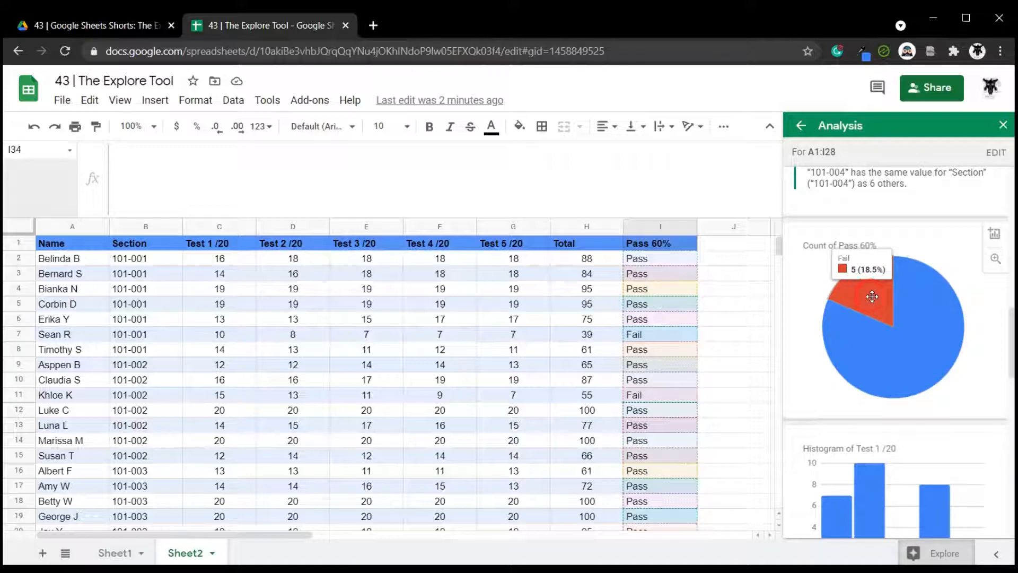
left_click(994, 241)
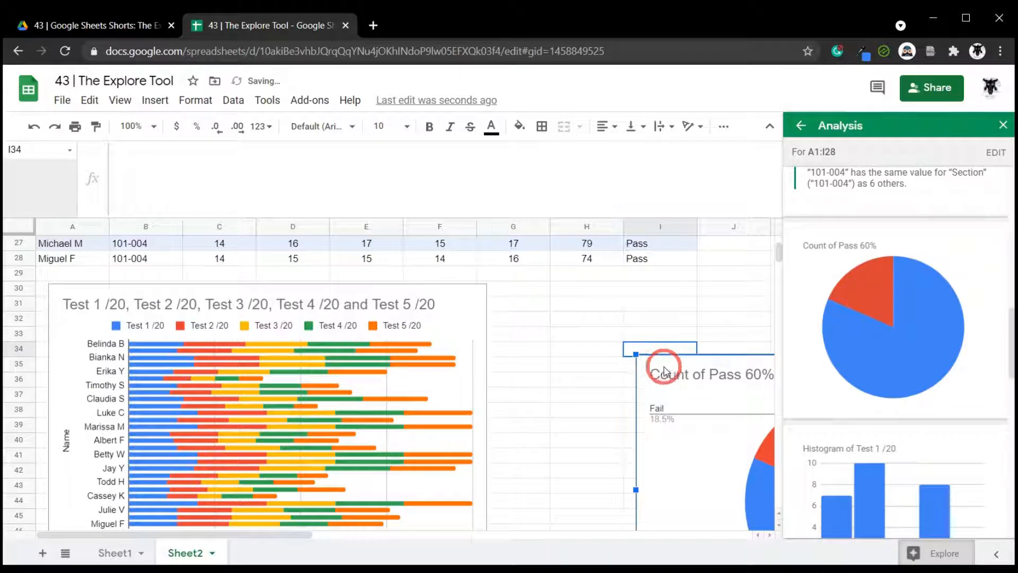
- Place the Count of Pass 60% pie chart directly beside the stacked bar chart, aligned with its top, and shrink it proportionally
left_click_drag(711, 368, 578, 298)
scroll(609, 302, "down", 4)
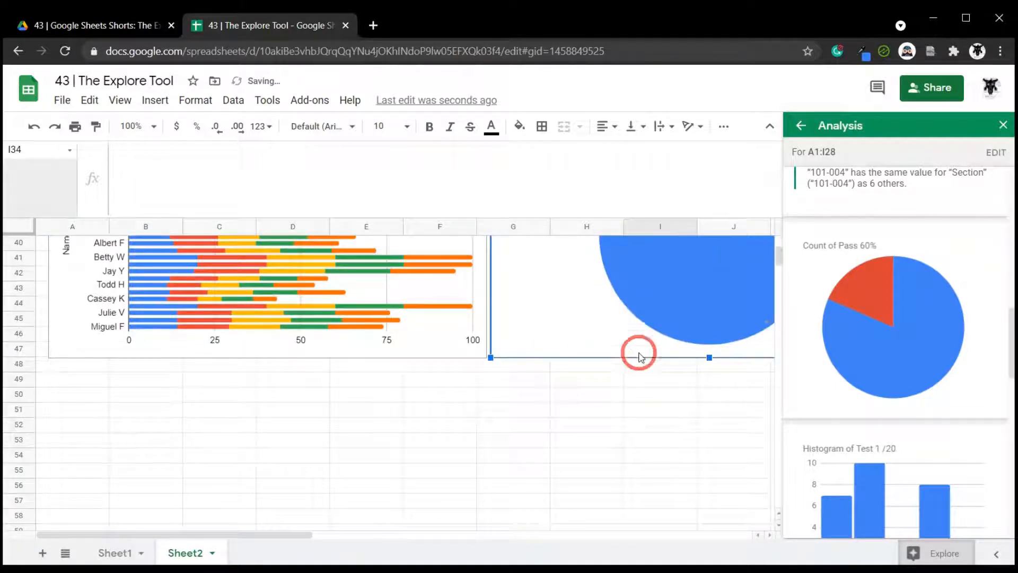
scroll(578, 382, "right", 5)
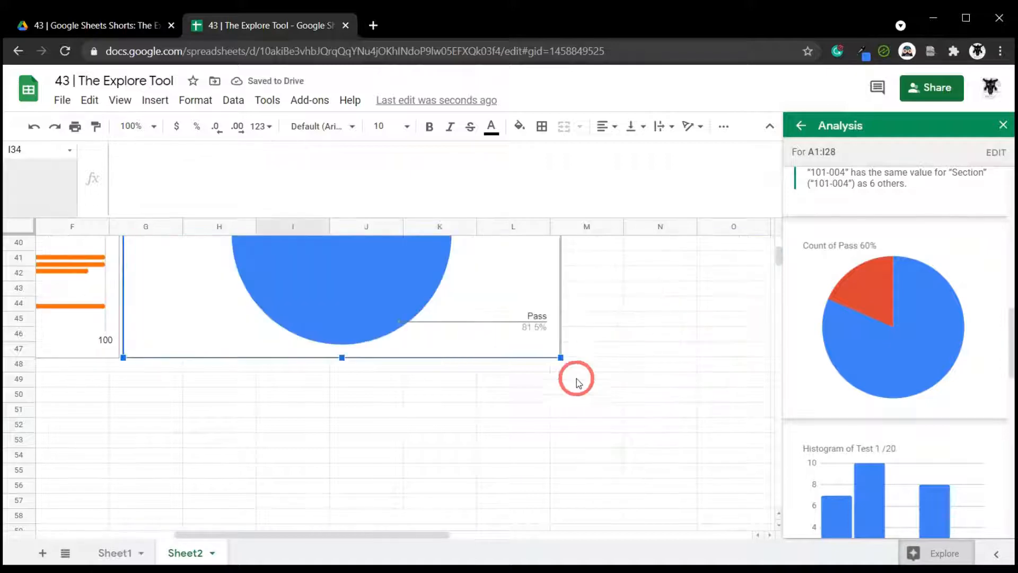
left_click_drag(561, 357, 371, 287)
scroll(488, 386, "left", 5)
scroll(488, 383, "up", 6)
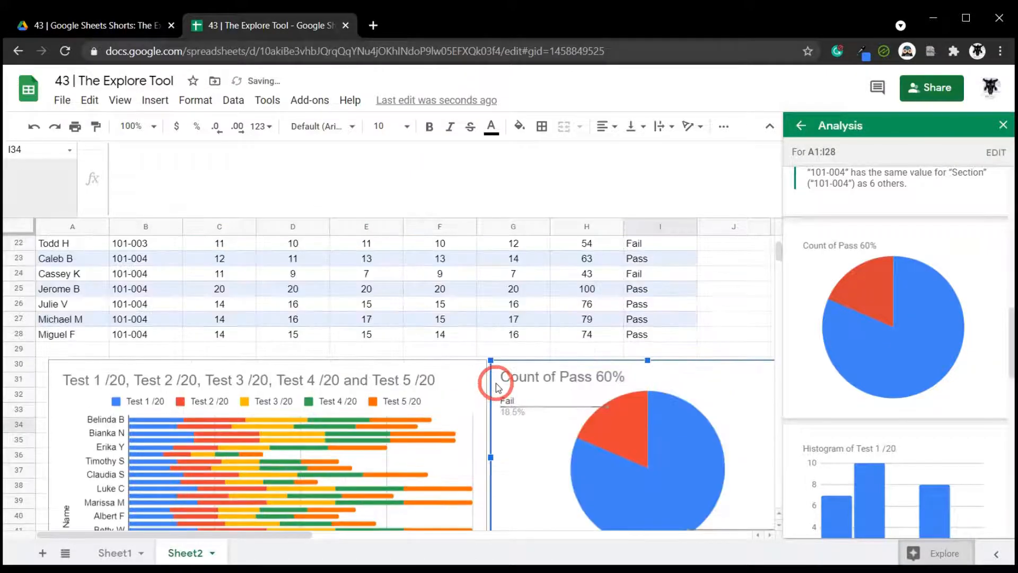
scroll(639, 379, "up", 7)
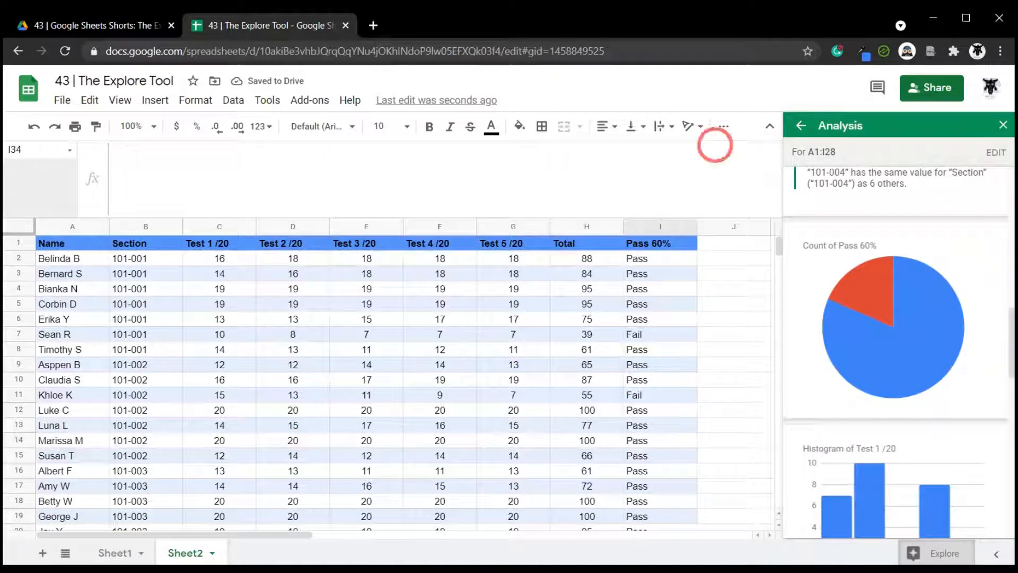
- Look through the remaining suggested analysis charts down to the Count of Section pie chart and return to the Explore overview
scroll(927, 298, "down", 8)
scroll(927, 298, "down", 5)
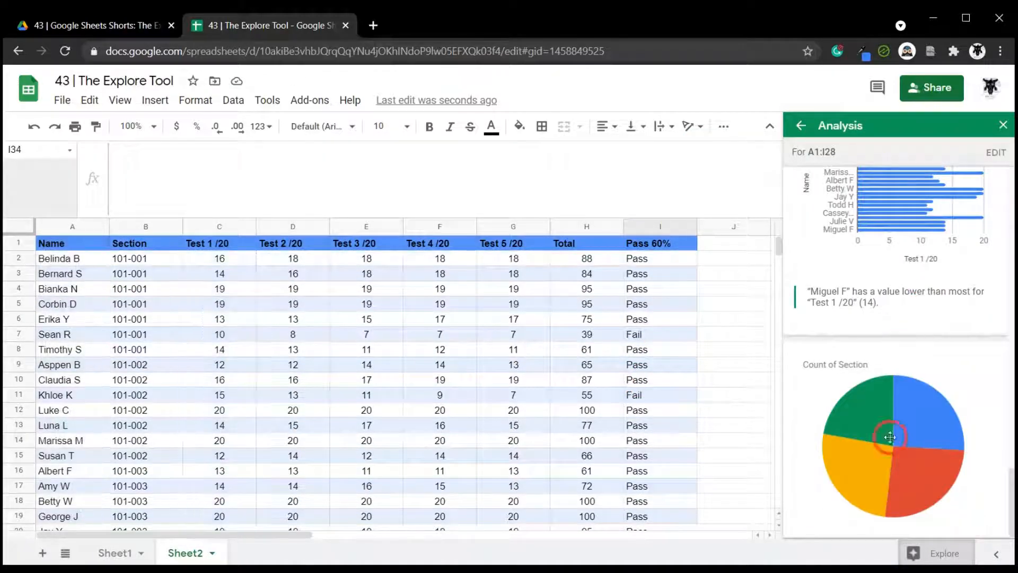
scroll(905, 466, "up", 10)
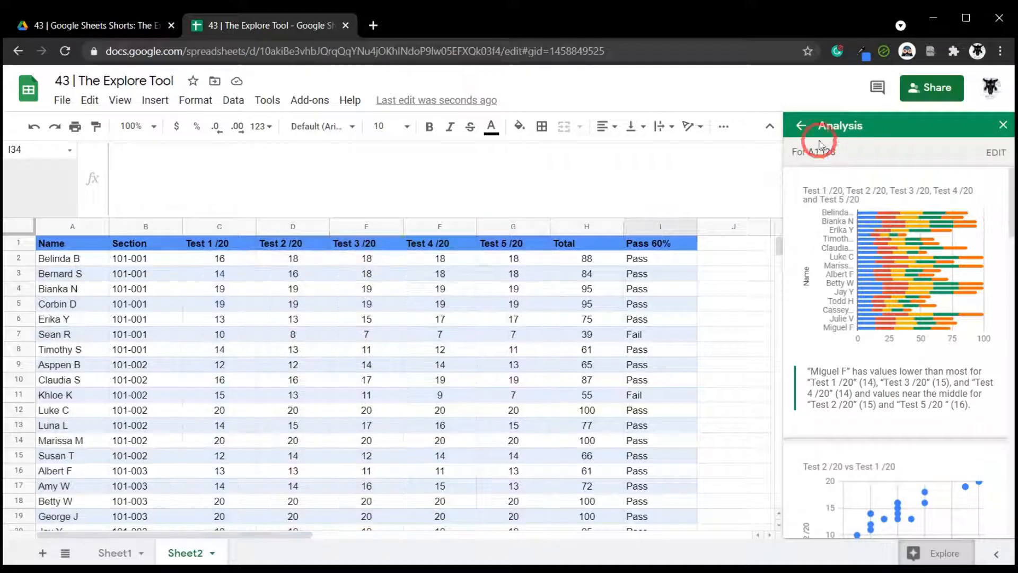
left_click(803, 127)
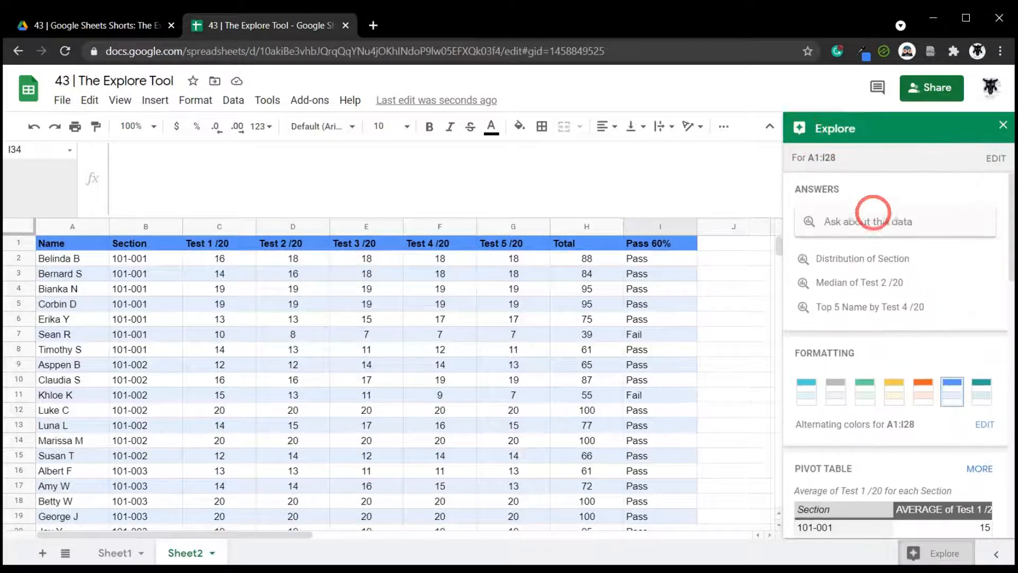
- Ask Explore about the data with the question "Average Total by Section"
left_click(870, 222)
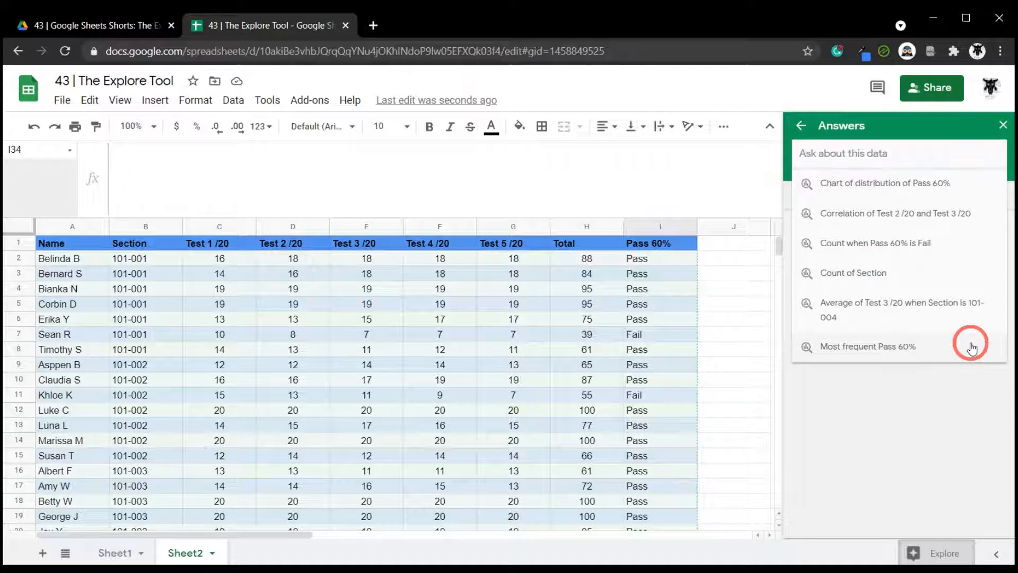
type("Aver")
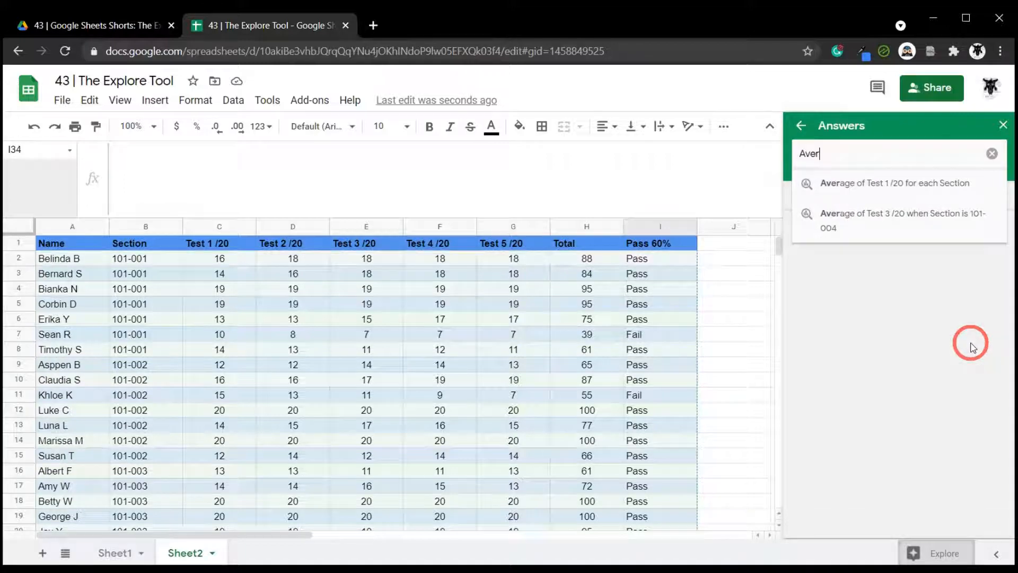
type("age Tota")
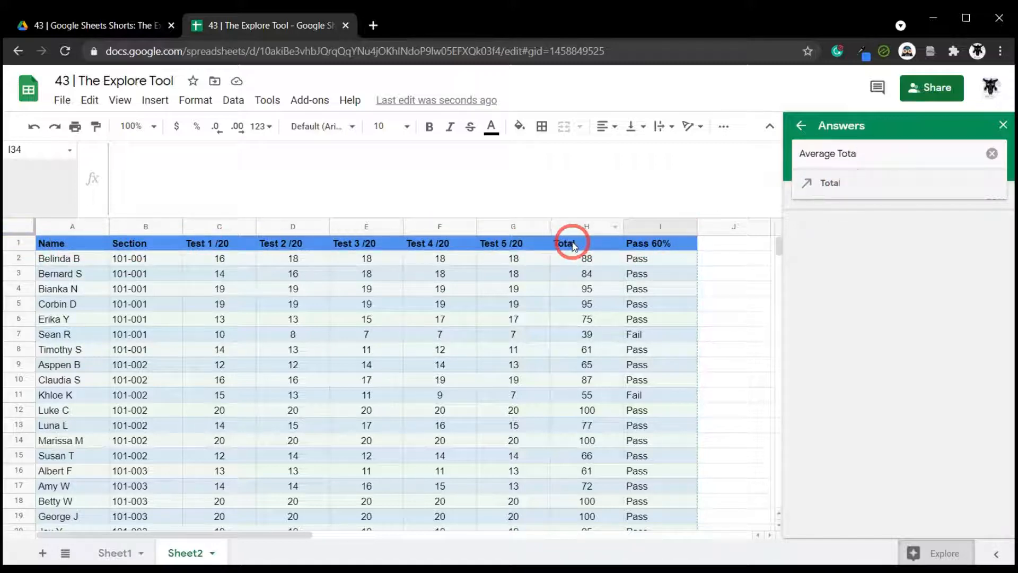
left_click(829, 183)
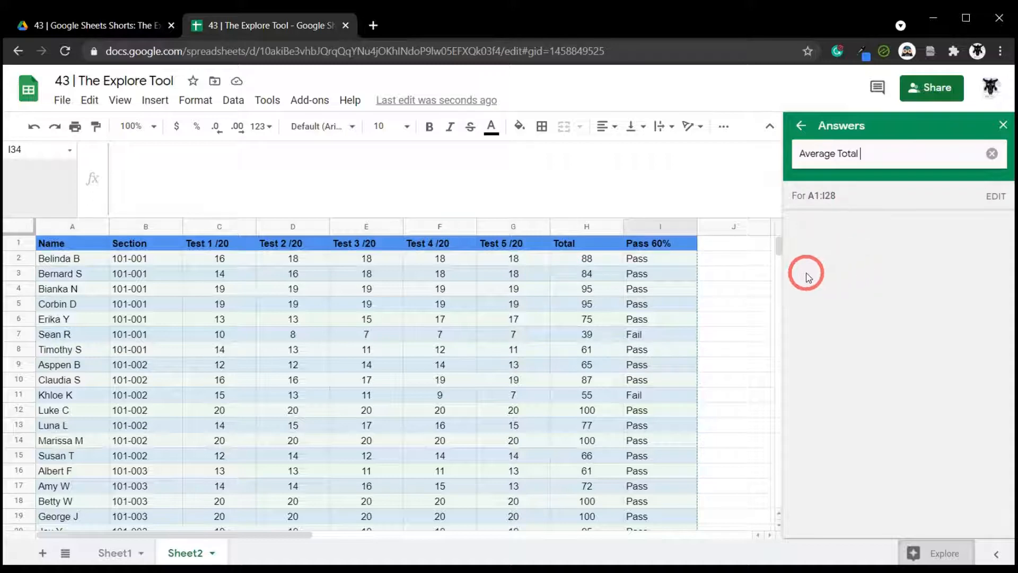
type("bu")
type(" Section")
key("BackSpace")
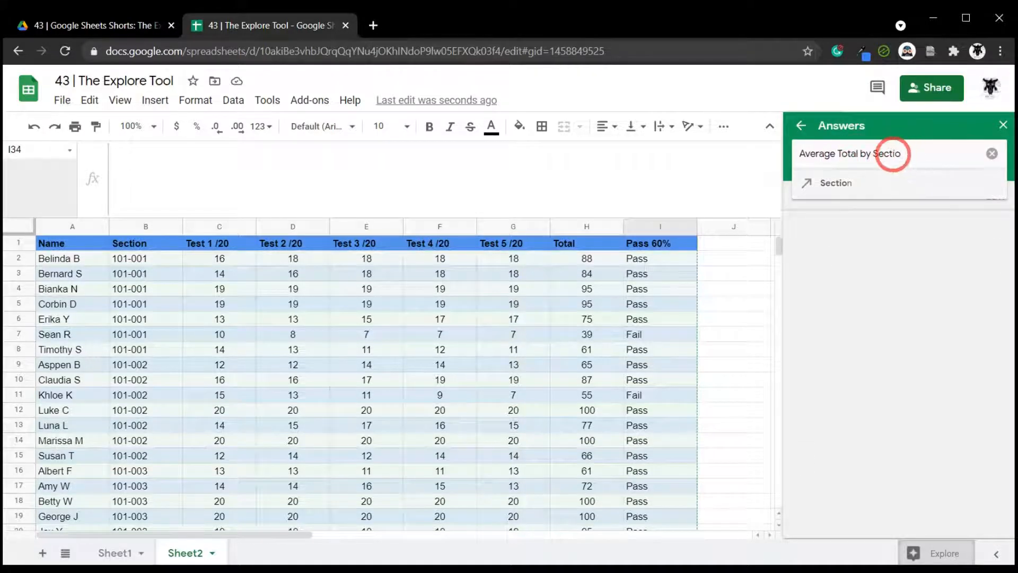
left_click(830, 187)
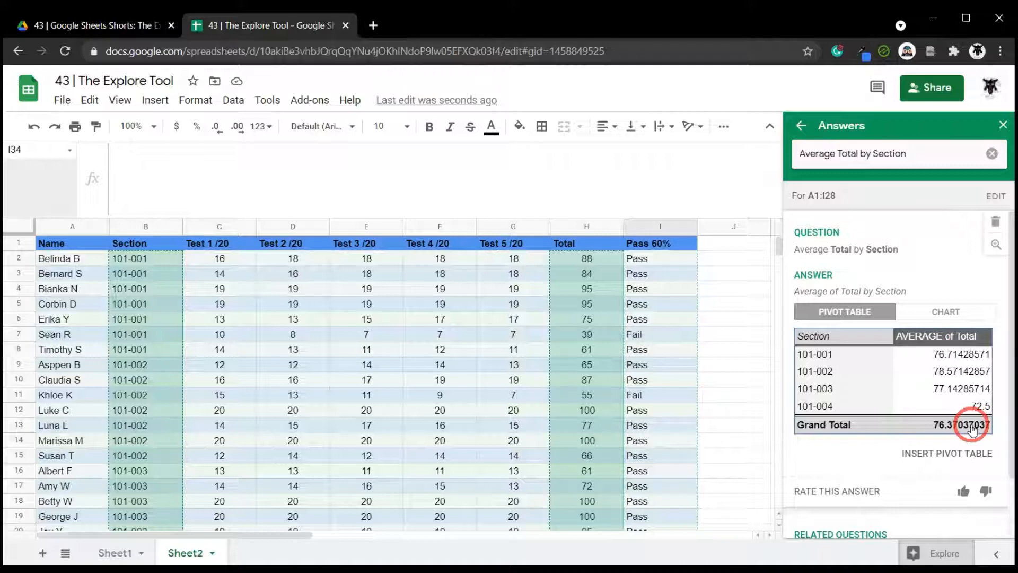
- Inspect the section averages in the answer's column chart and switch back to its pivot table view
left_click(956, 320)
mouse_move(859, 415)
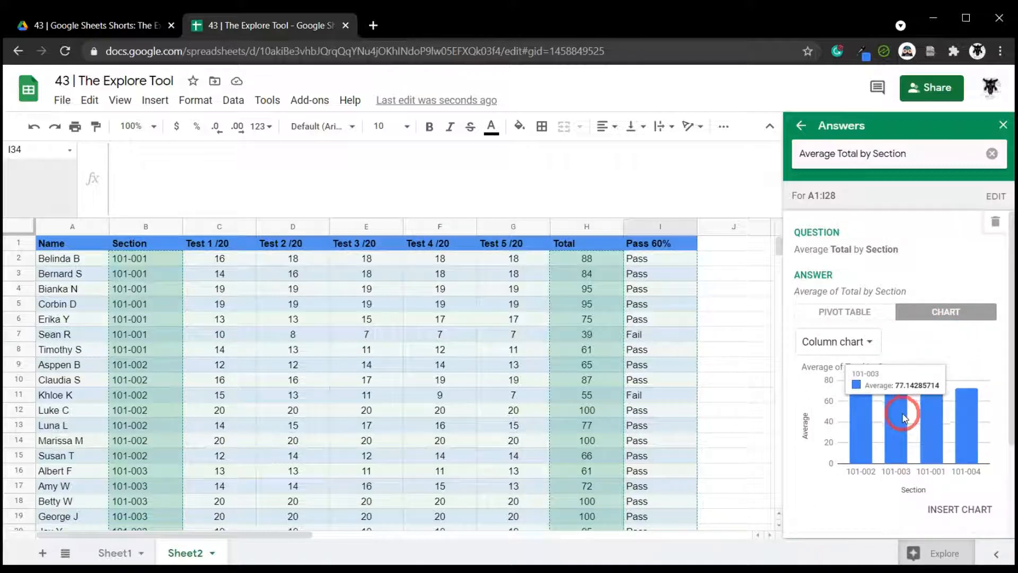
mouse_move(945, 400)
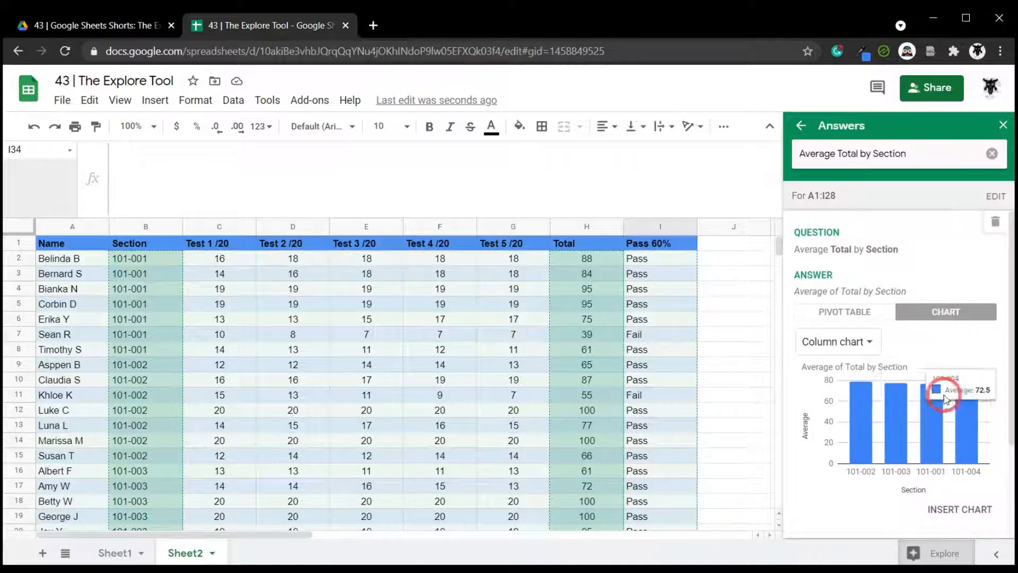
left_click(856, 312)
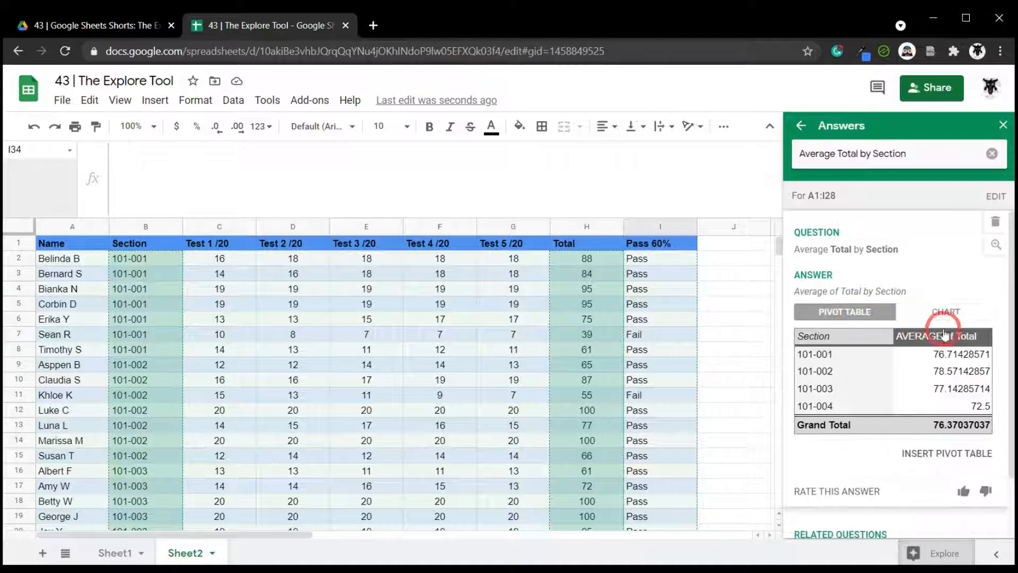
- Insert the Average of Total by Section pivot table on the existing sheet at Sheet2!A49, beneath the bar chart
left_click(944, 453)
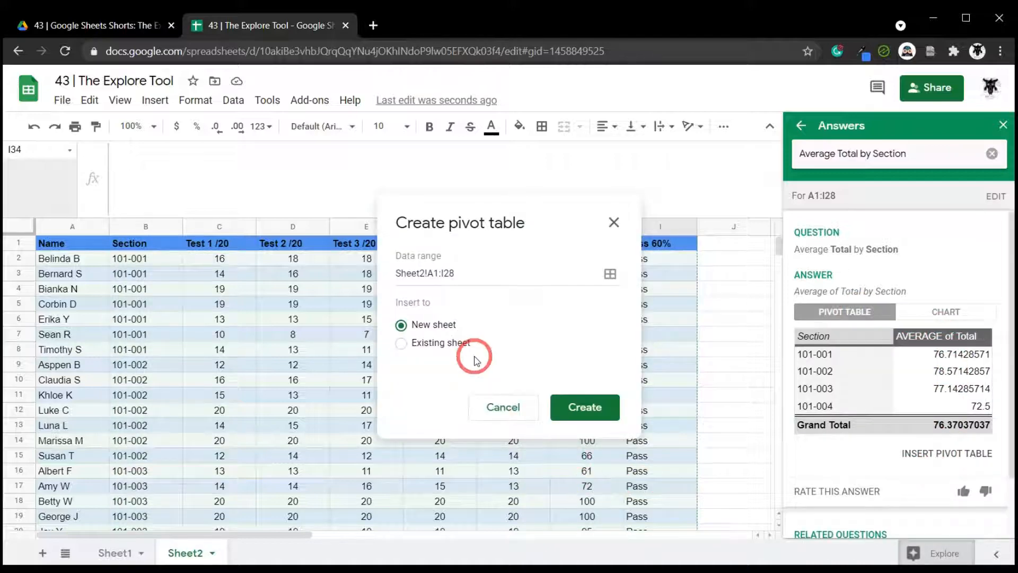
left_click(436, 344)
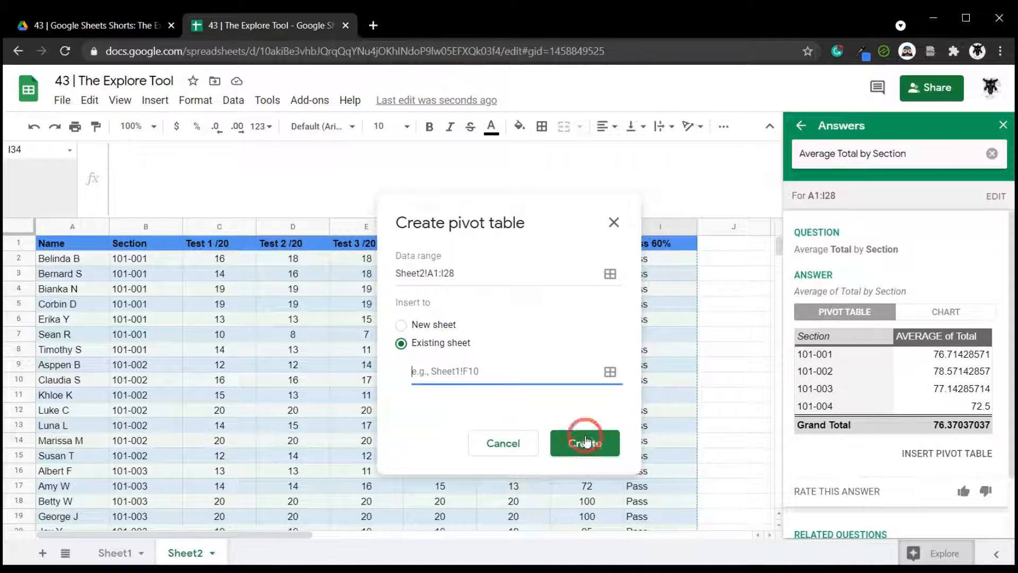
scroll(720, 317, "down", 10)
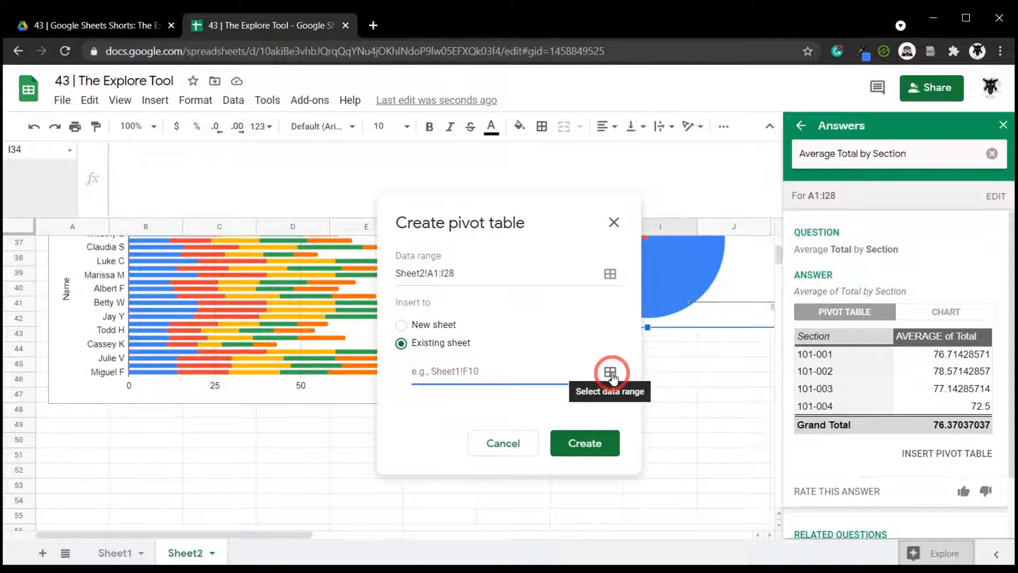
left_click(610, 373)
left_click(71, 427)
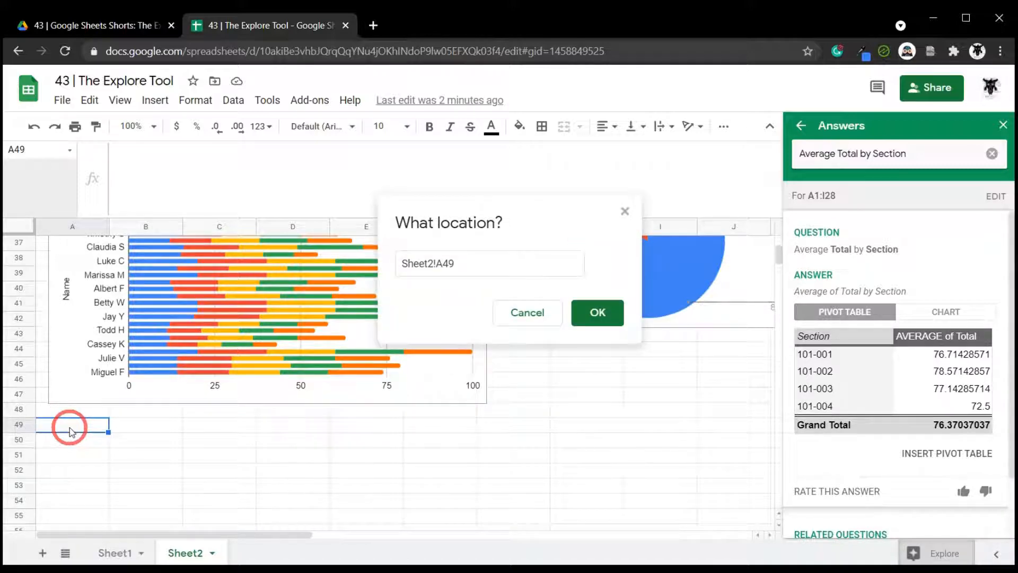
left_click(597, 315)
left_click(603, 441)
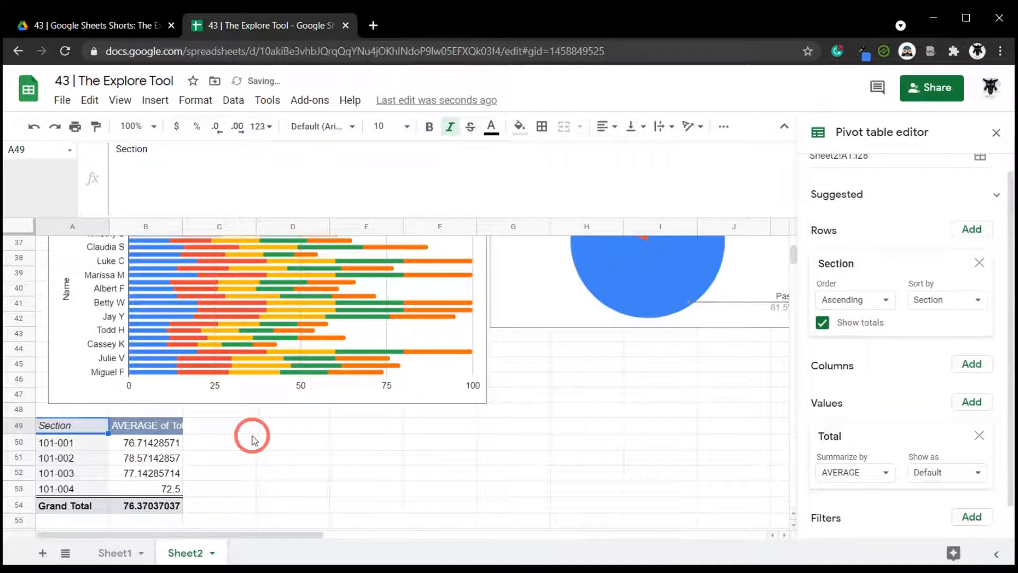
- Wrap the text of the pivot table's "AVERAGE of Total" header in cell B49, then deselect the table
scroll(249, 440, "down", 2)
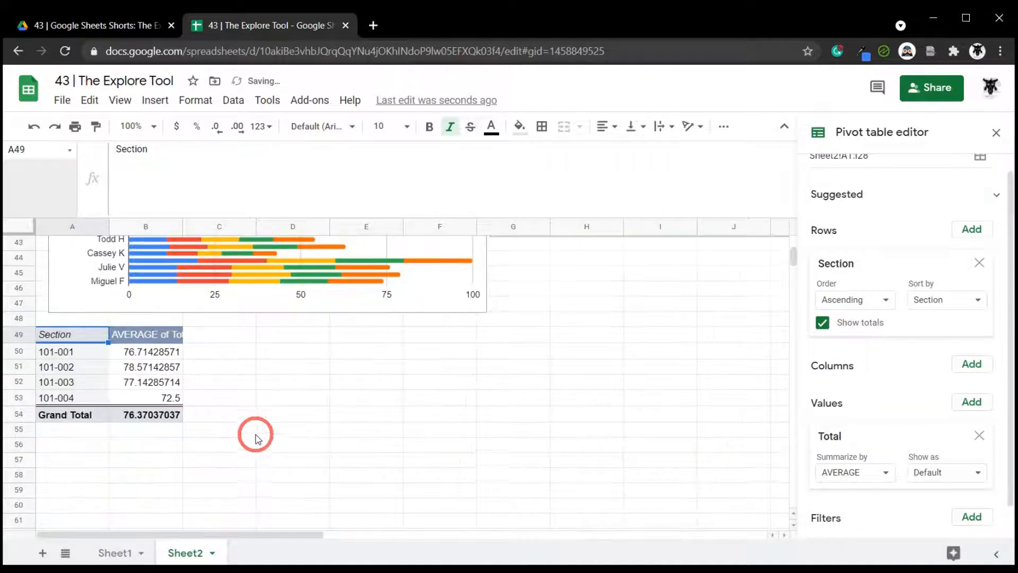
left_click(172, 335)
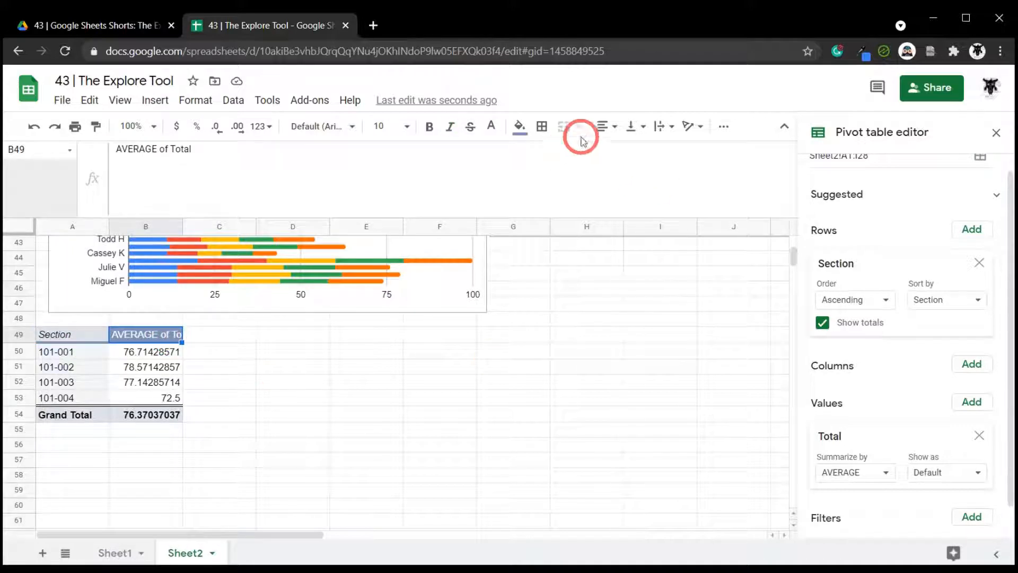
left_click(683, 126)
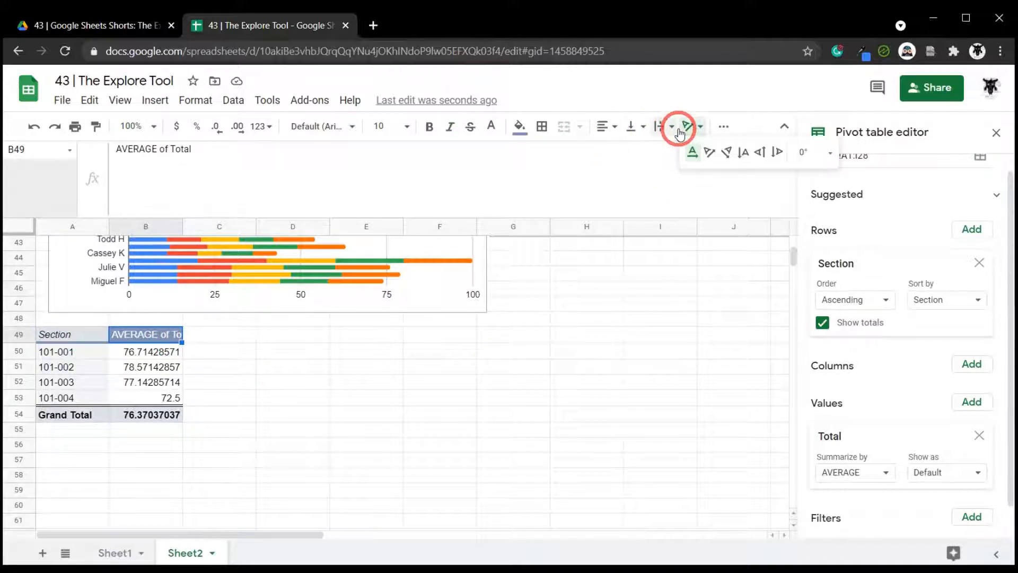
left_click(659, 124)
left_click(680, 151)
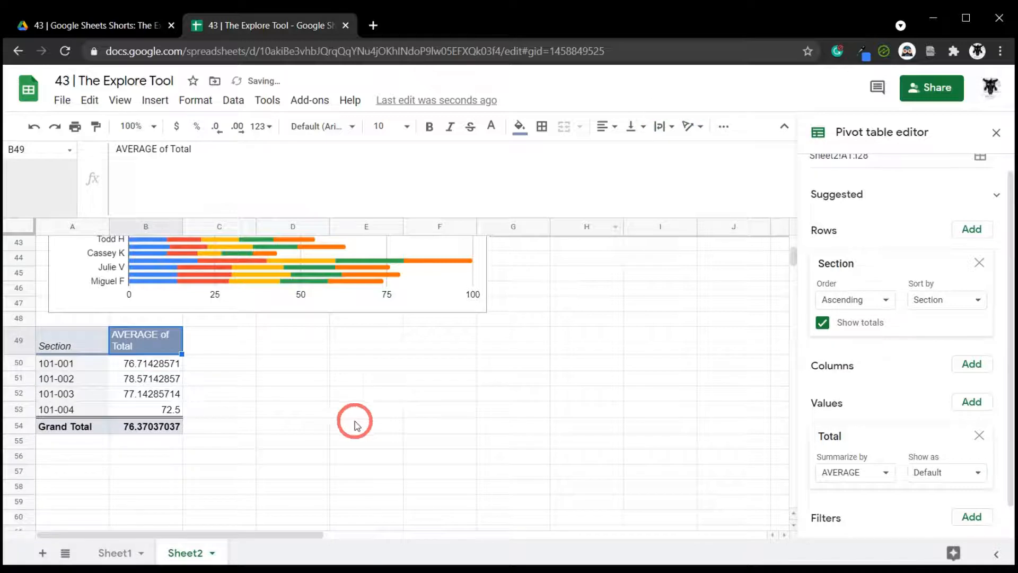
left_click(323, 411)
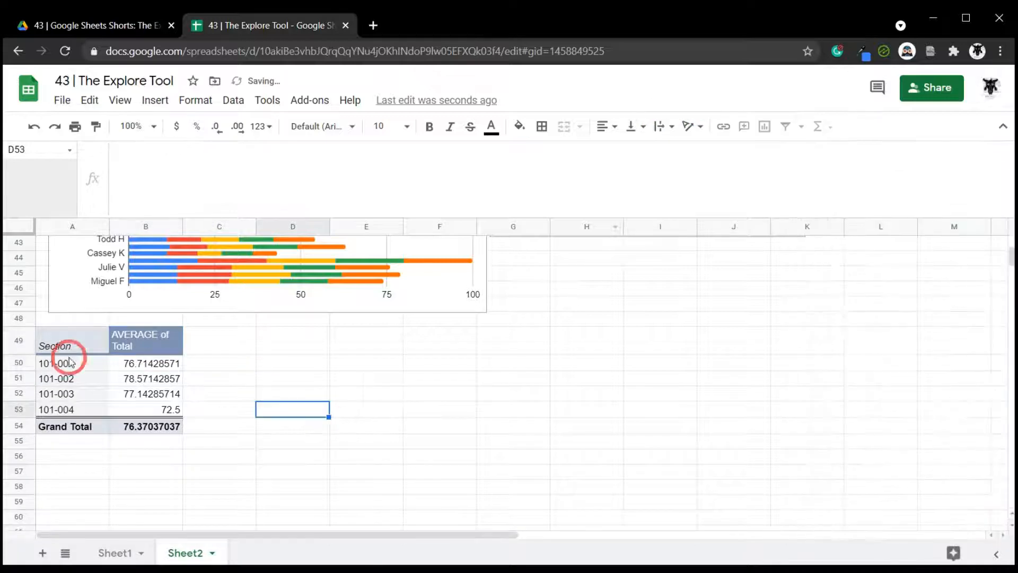
- Review the row and value settings of the section averages pivot table in its editor, and close the editor
left_click(139, 334)
scroll(845, 375, "up", 1)
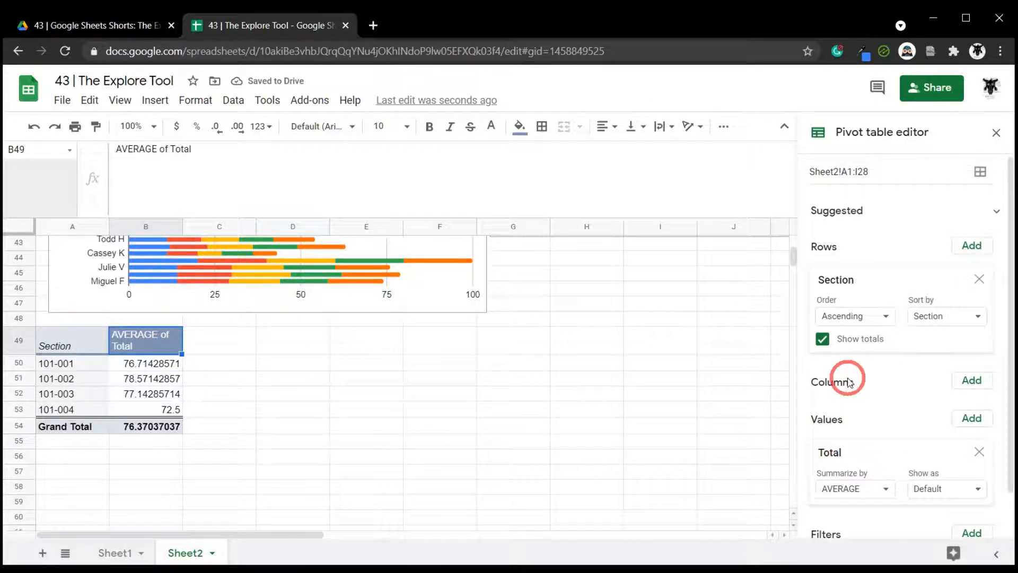
left_click(996, 132)
- Return to the score table at the start of the sheet, open Explore to view its suggestions for A49:B54, and close it
scroll(548, 422, "up", 3)
scroll(548, 422, "up", 12)
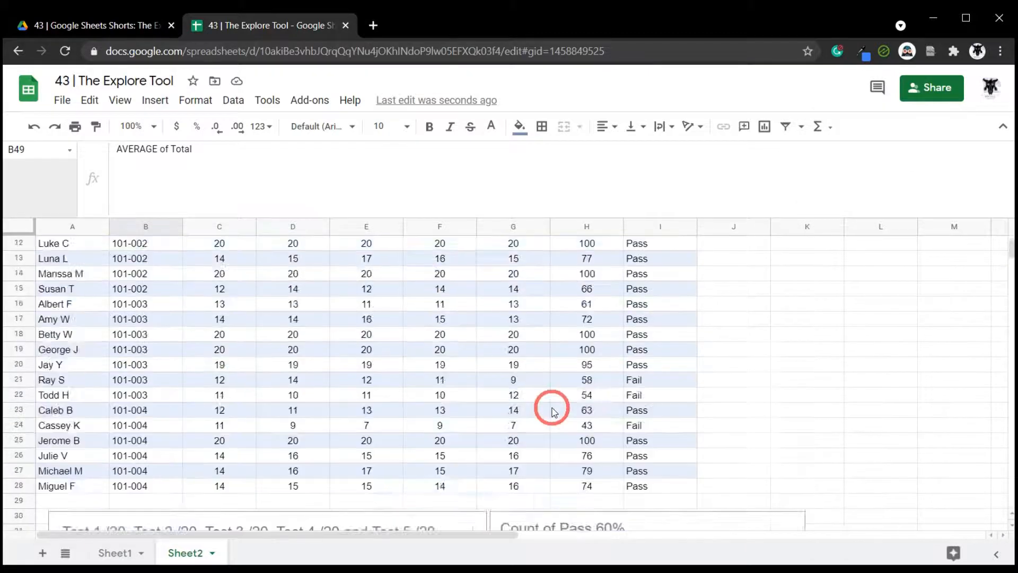
key("alt+shift+x")
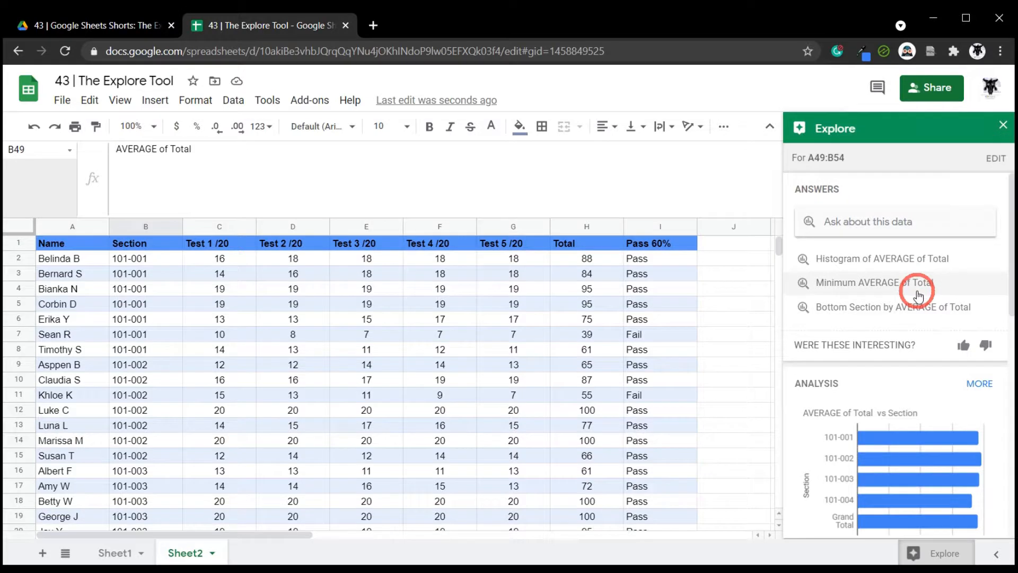
left_click(1002, 129)
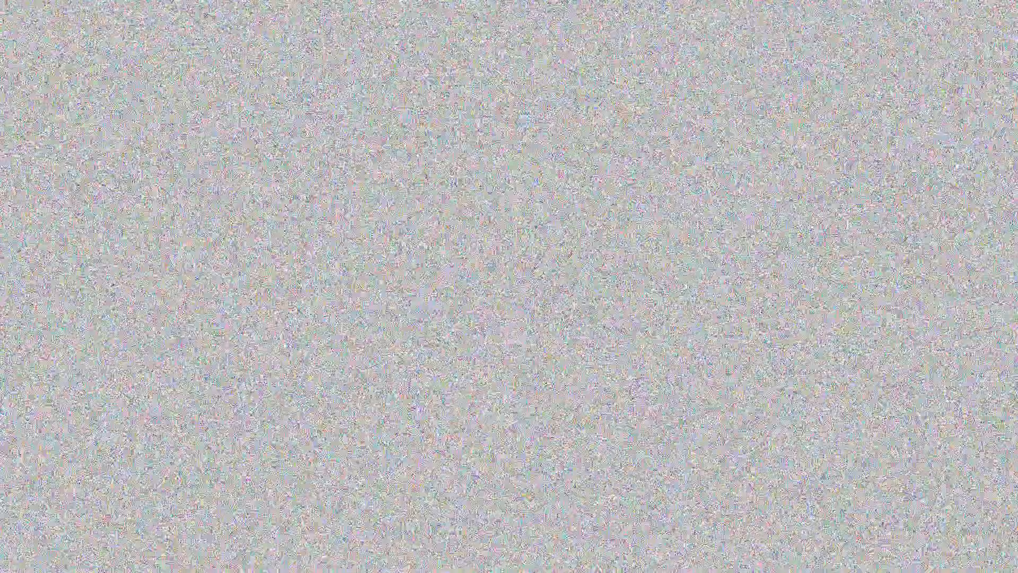